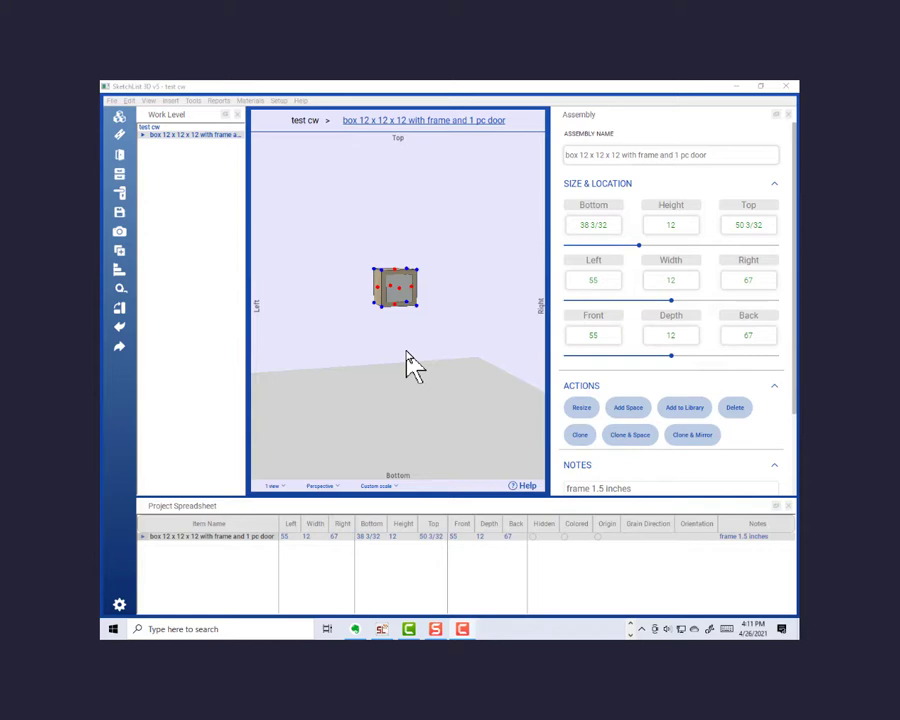
Resize the box assembly by stretching it in the Left direction to a new width of 60.
{"action": "left_click", "coordinate": [411, 288]}
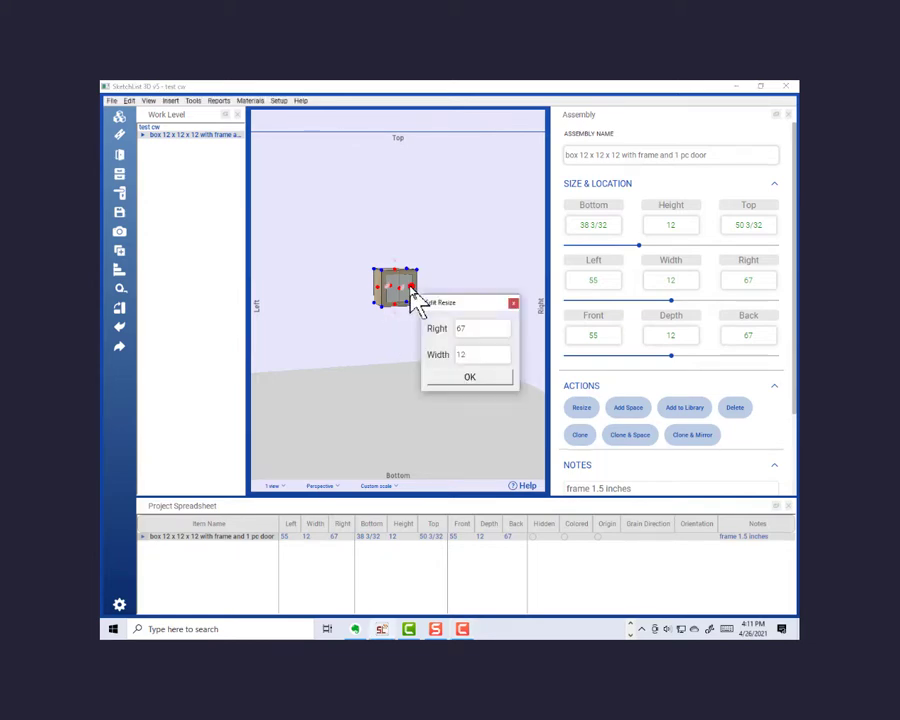
{"action": "left_click", "coordinate": [513, 303]}
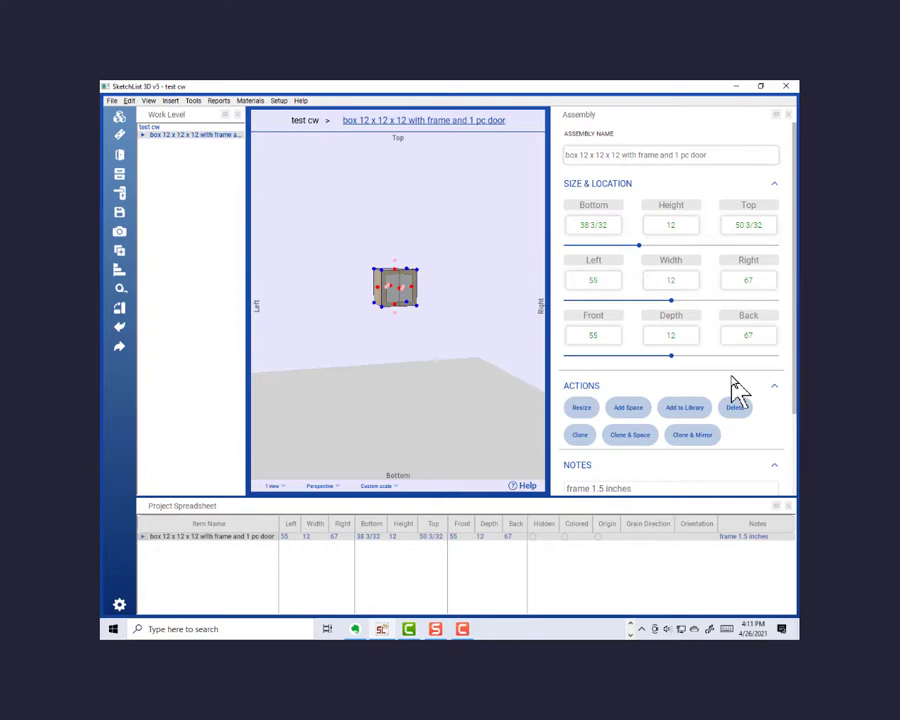
{"action": "scroll", "coordinate": [735, 390], "scroll_direction": "down", "scroll_amount": 2}
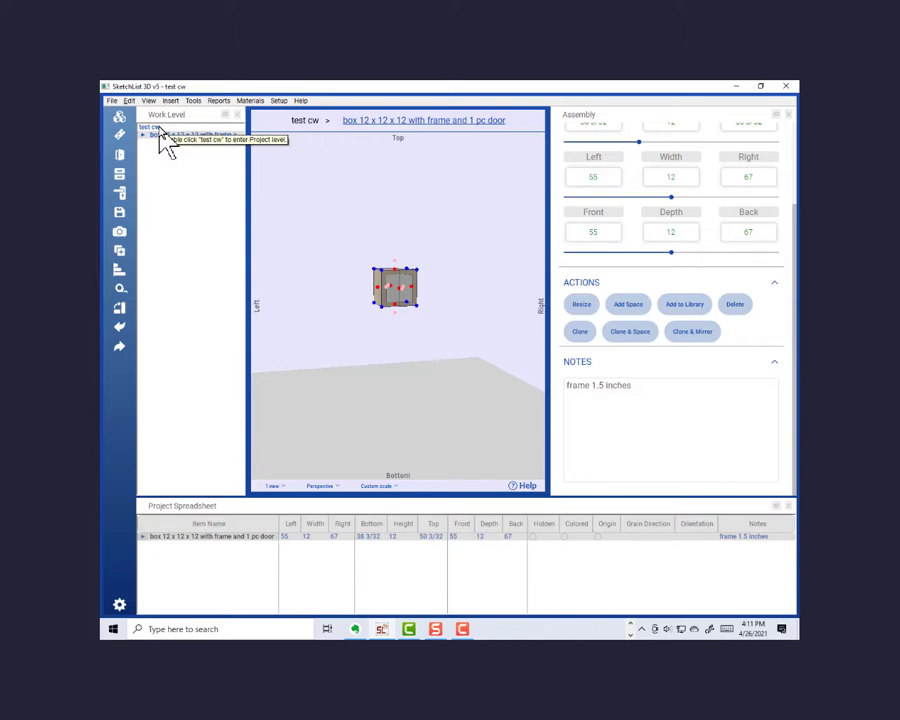
{"action": "left_click", "coordinate": [582, 305]}
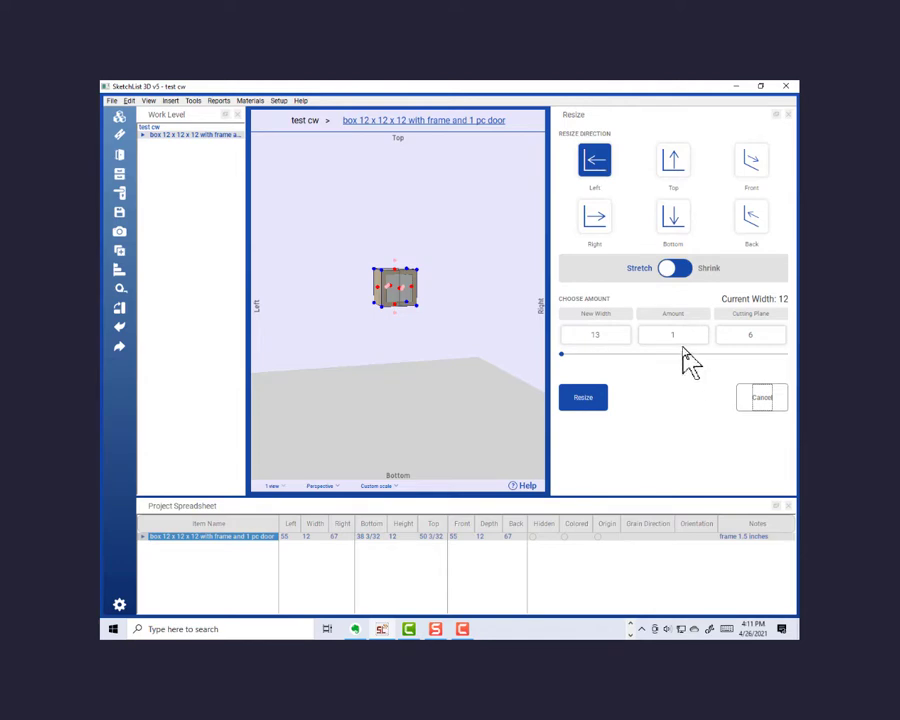
{"action": "double_click", "coordinate": [622, 333]}
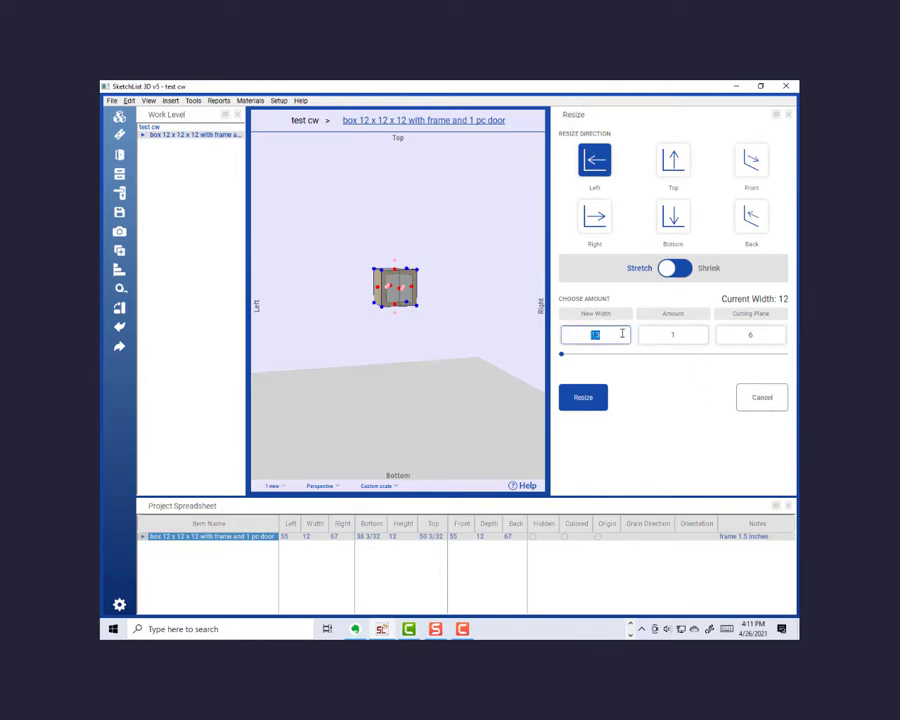
{"action": "type", "text": "60"}
{"action": "left_click", "coordinate": [598, 405]}
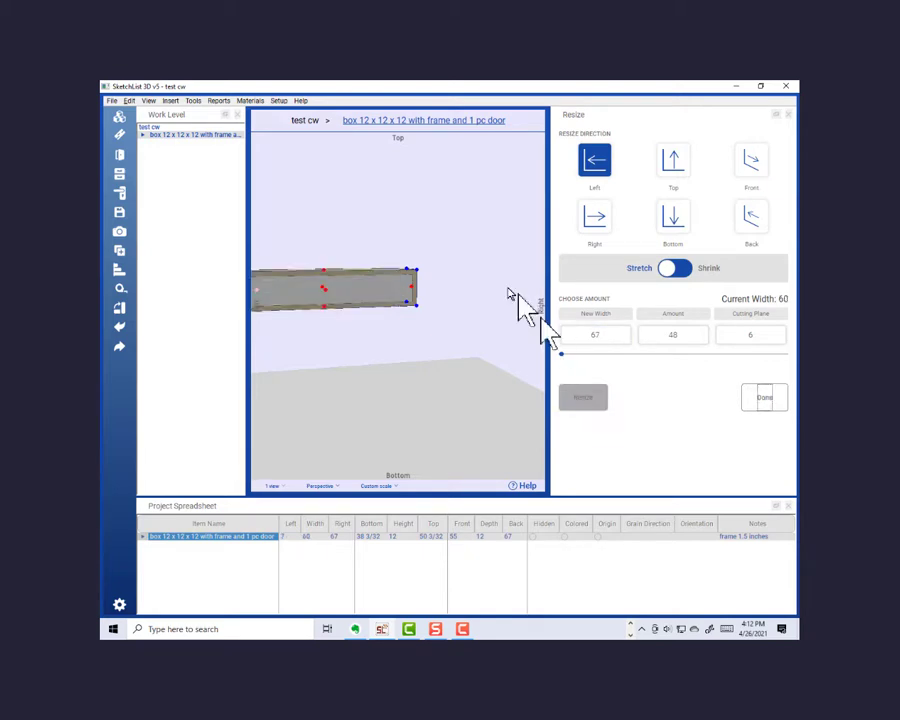
Shrink the assembly in the Left direction to a new width of 12.
{"action": "middle_click_drag", "start_coordinate": [378, 283], "coordinate": [458, 287]}
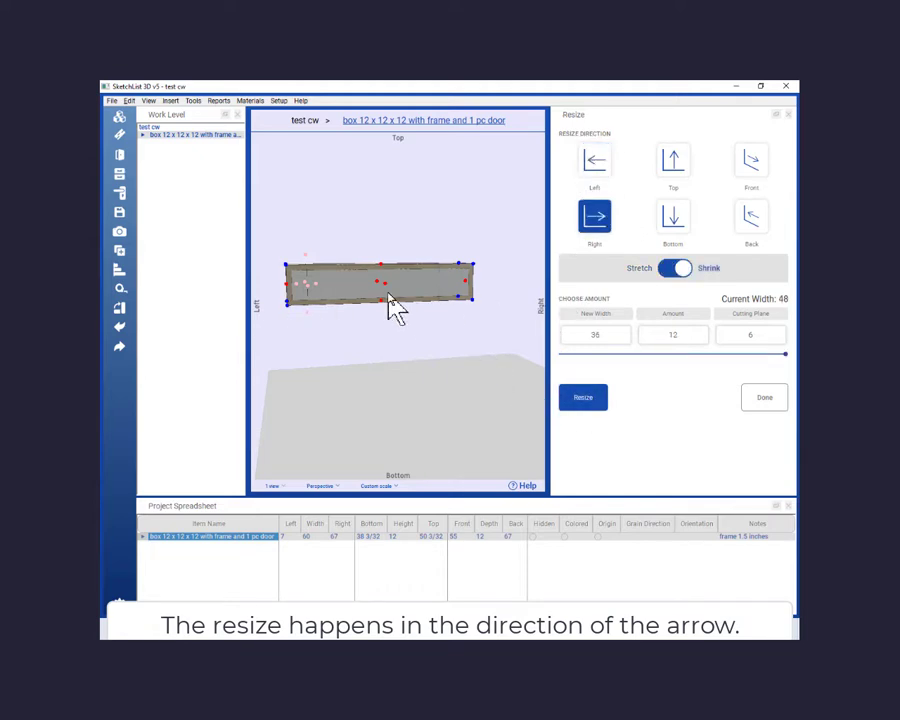
{"action": "middle_click_drag", "start_coordinate": [388, 289], "coordinate": [406, 291]}
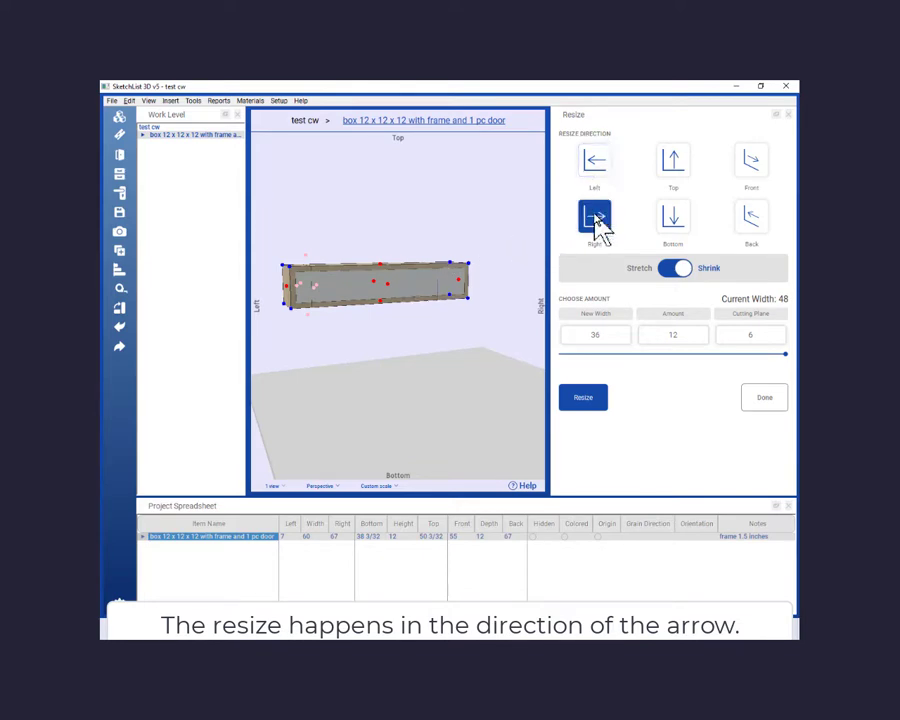
{"action": "left_click", "coordinate": [597, 168]}
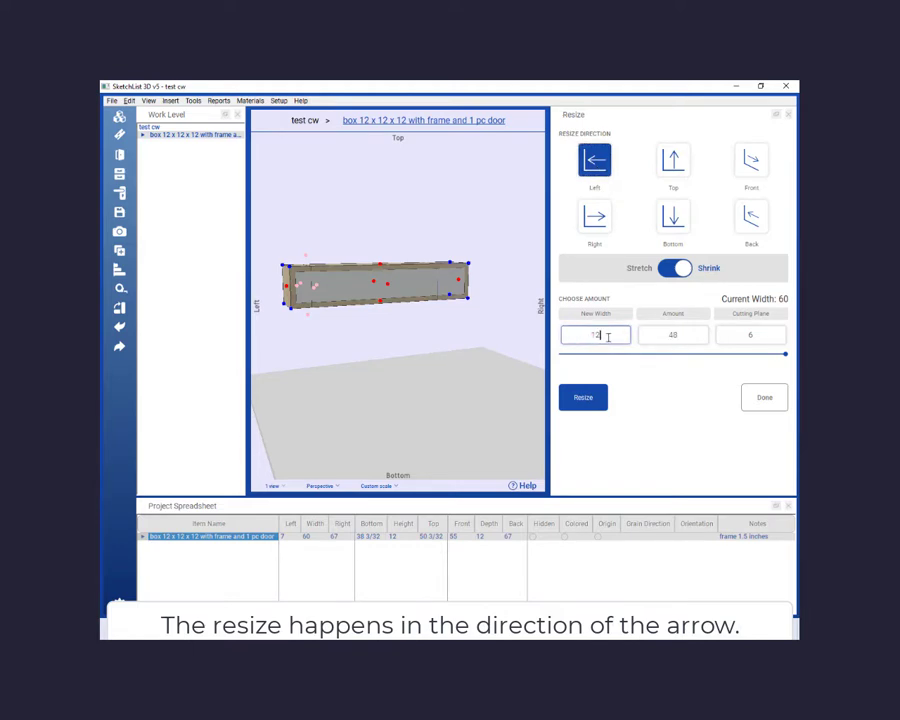
{"action": "key", "text": "Return"}
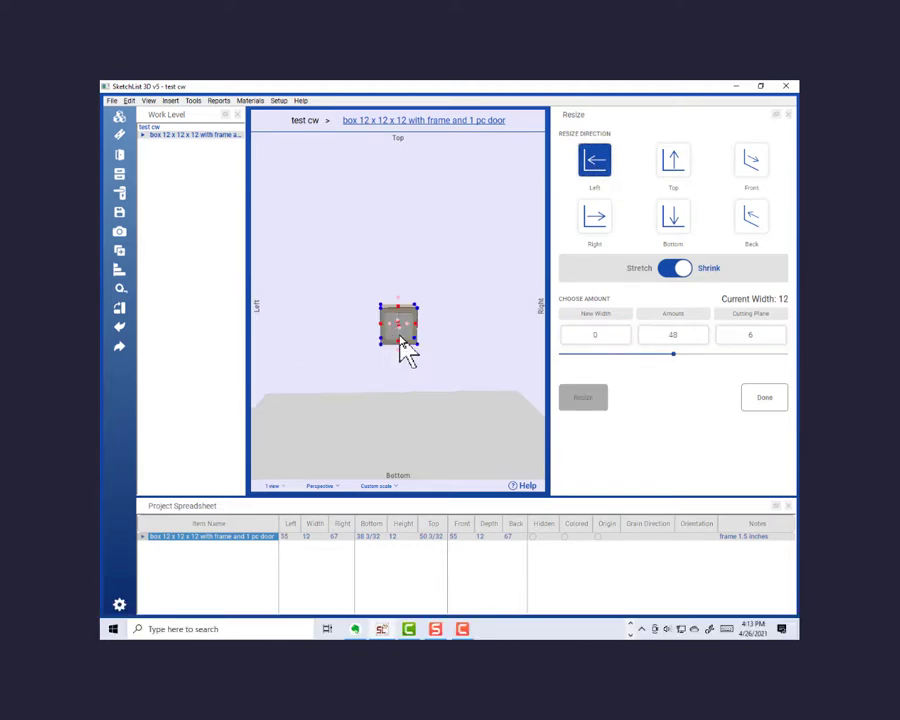
Stretch the assembly in the Right direction to a new width of 48.
{"action": "left_click", "coordinate": [600, 222]}
{"action": "left_click", "coordinate": [666, 272]}
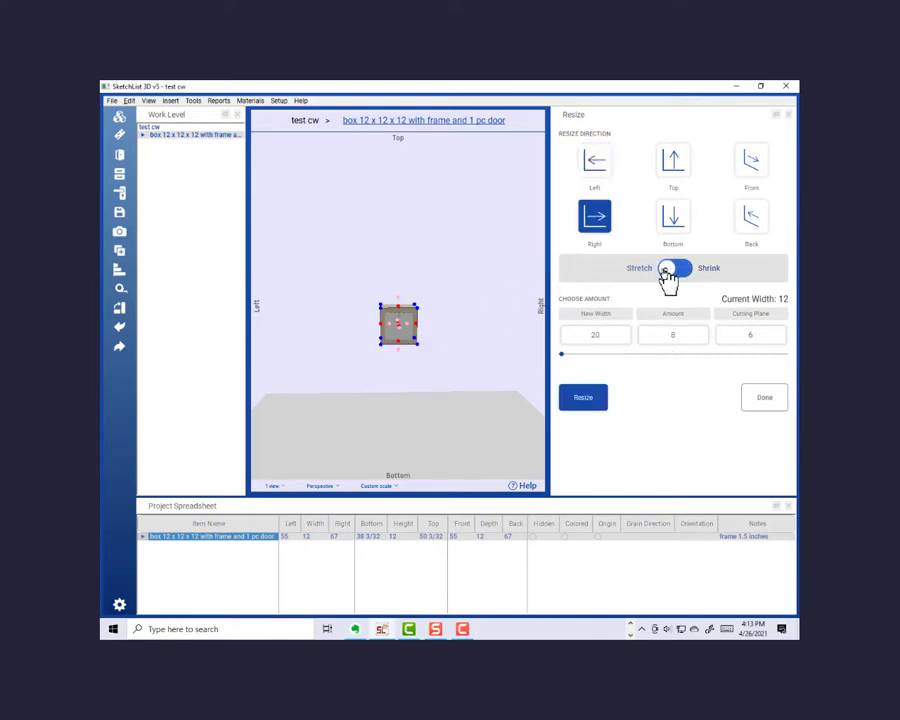
{"action": "left_click", "coordinate": [613, 334]}
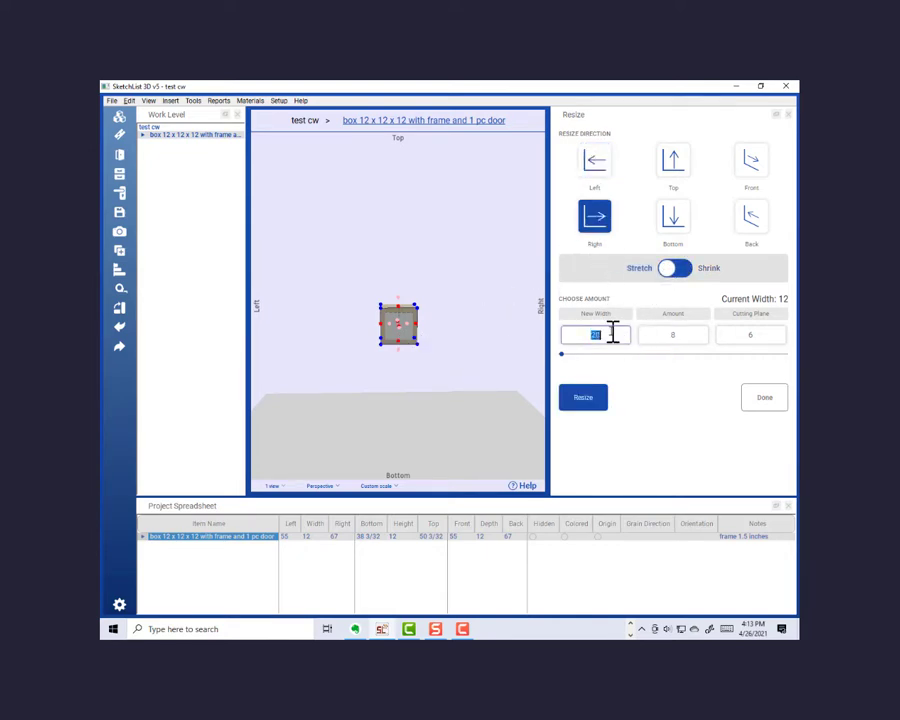
{"action": "type", "text": "48"}
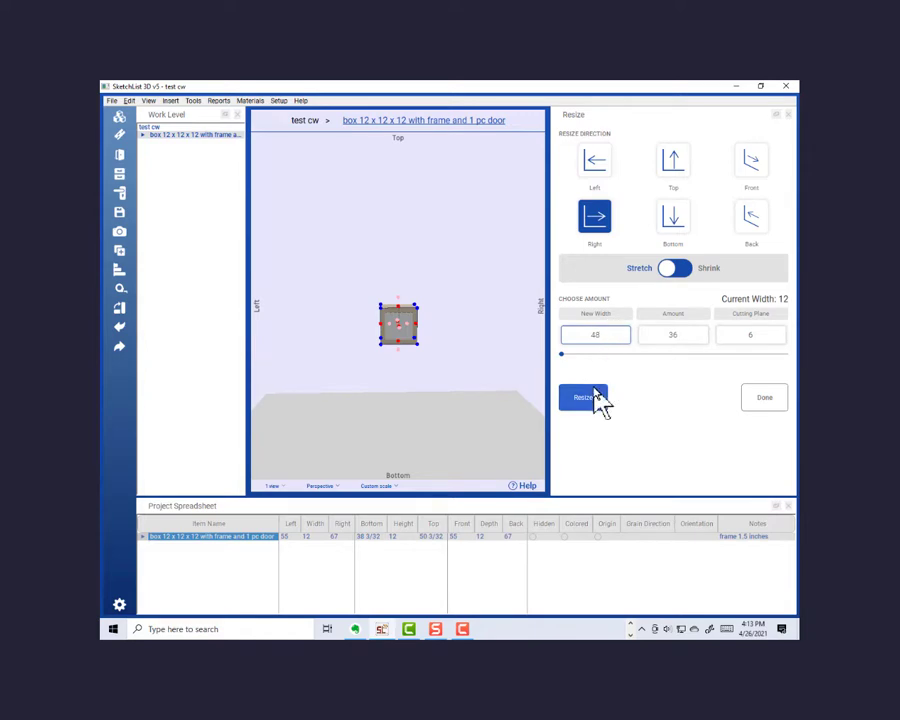
{"action": "left_click", "coordinate": [590, 399]}
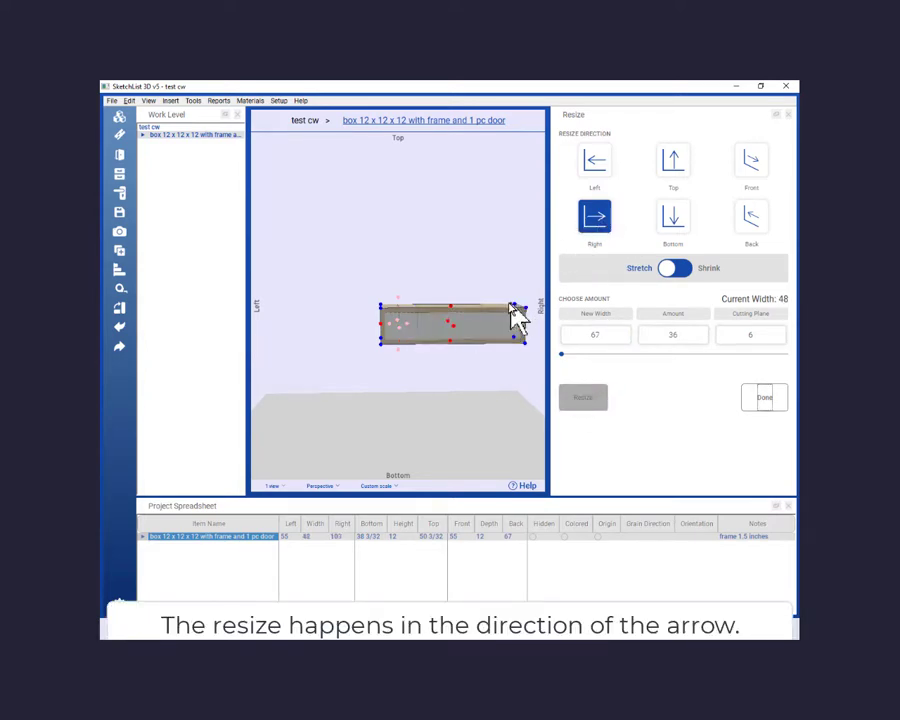
Stretch the assembly's height by 12 in the Top direction and by another 12 in the Bottom direction.
{"action": "right_click_drag", "start_coordinate": [483, 319], "coordinate": [450, 343]}
{"action": "left_click_drag", "start_coordinate": [436, 400], "coordinate": [492, 432]}
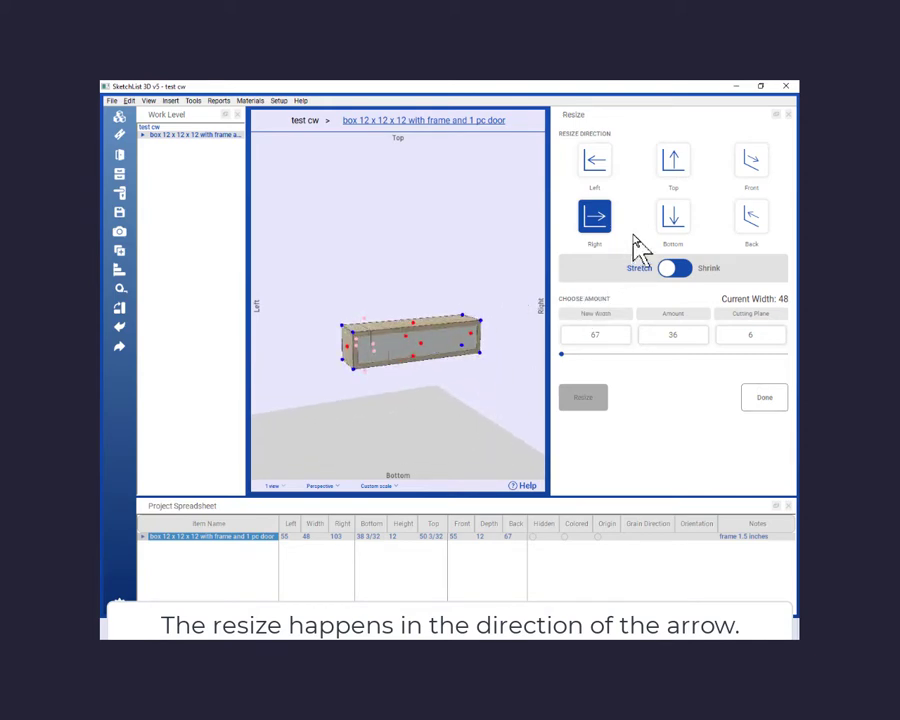
{"action": "left_click", "coordinate": [677, 168]}
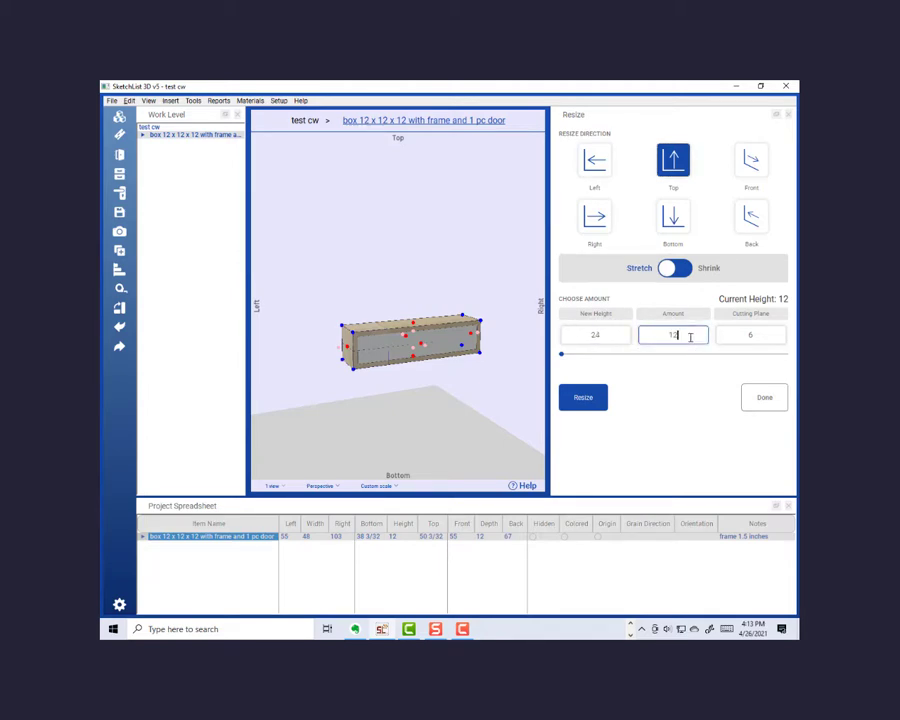
{"action": "left_click", "coordinate": [578, 399]}
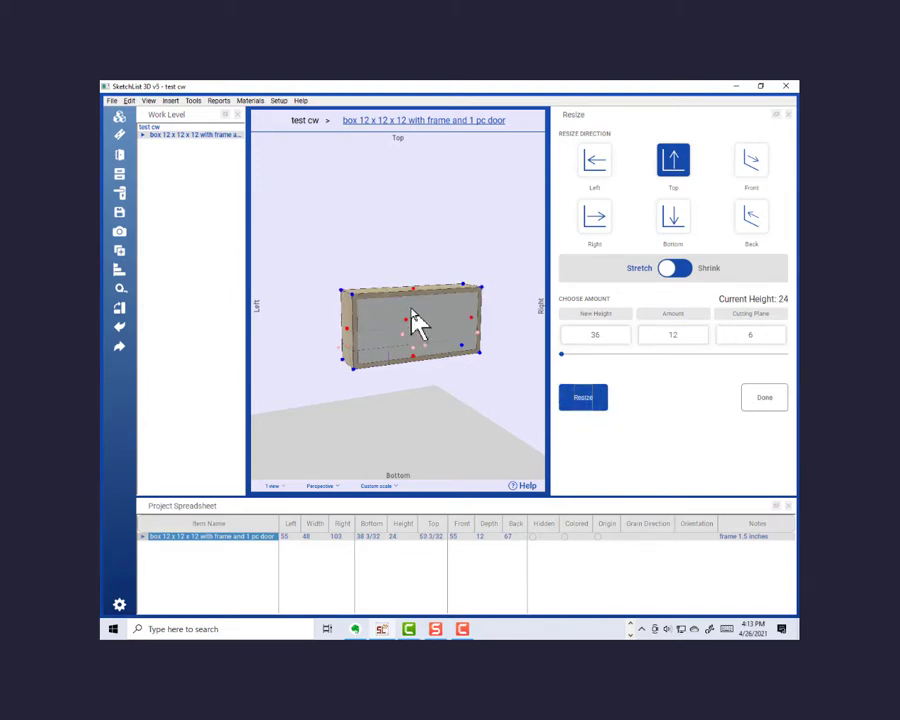
{"action": "left_click", "coordinate": [673, 219]}
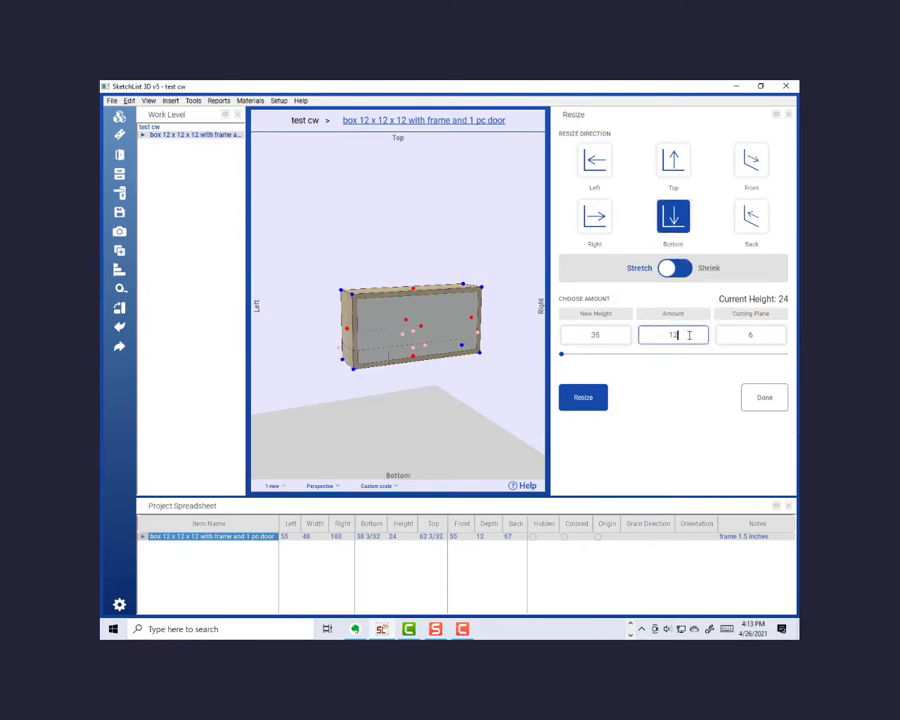
{"action": "left_click", "coordinate": [588, 401]}
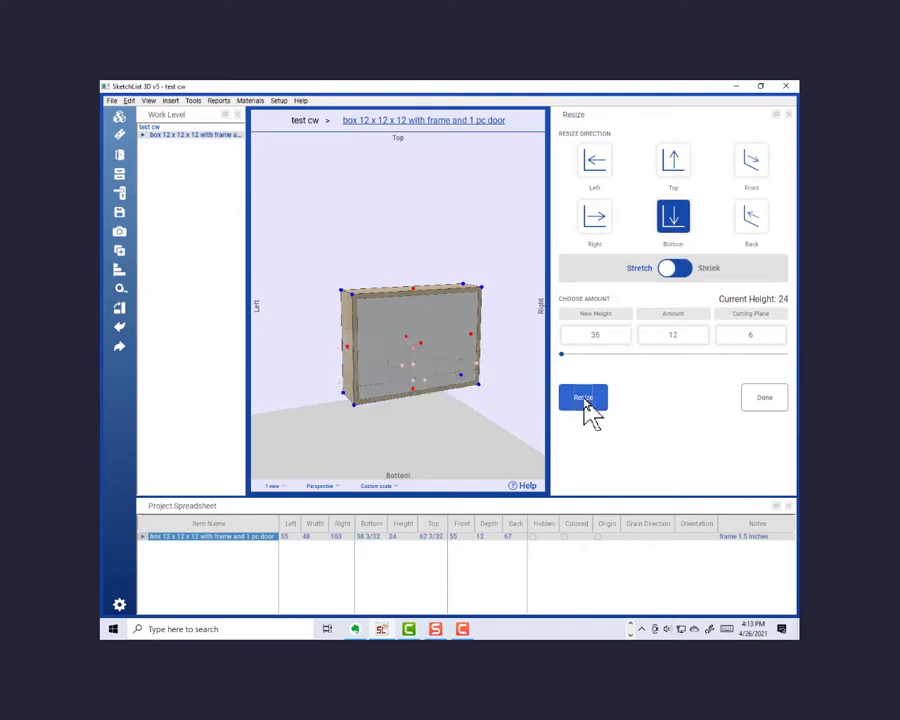
Stretch the assembly in the Back direction to a new depth of 24.
{"action": "mouse_move", "coordinate": [407, 382]}
{"action": "middle_mouse_down"}
{"action": "mouse_move", "coordinate": [438, 376]}
{"action": "mouse_move", "coordinate": [404, 381]}
{"action": "middle_mouse_up"}
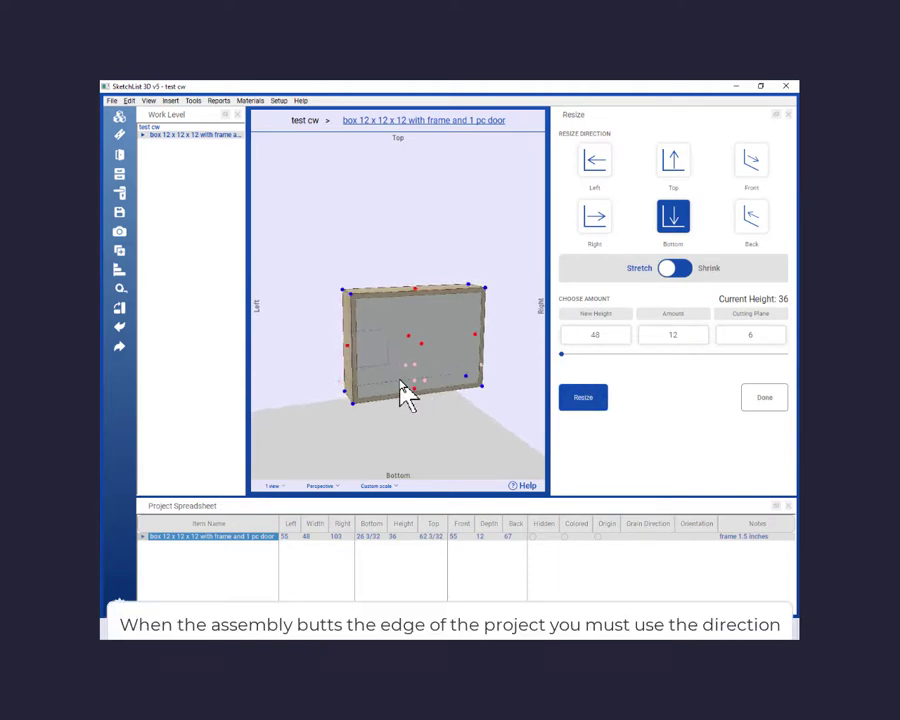
{"action": "scroll", "coordinate": [434, 441], "scroll_direction": "up", "scroll_amount": 2}
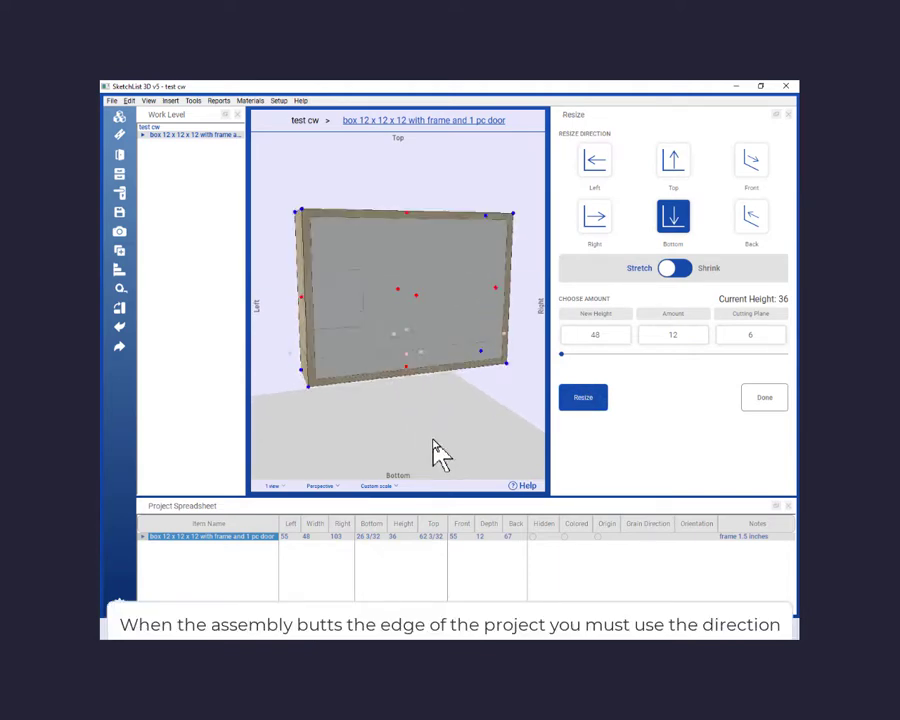
{"action": "scroll", "coordinate": [434, 441], "scroll_direction": "down", "scroll_amount": 1}
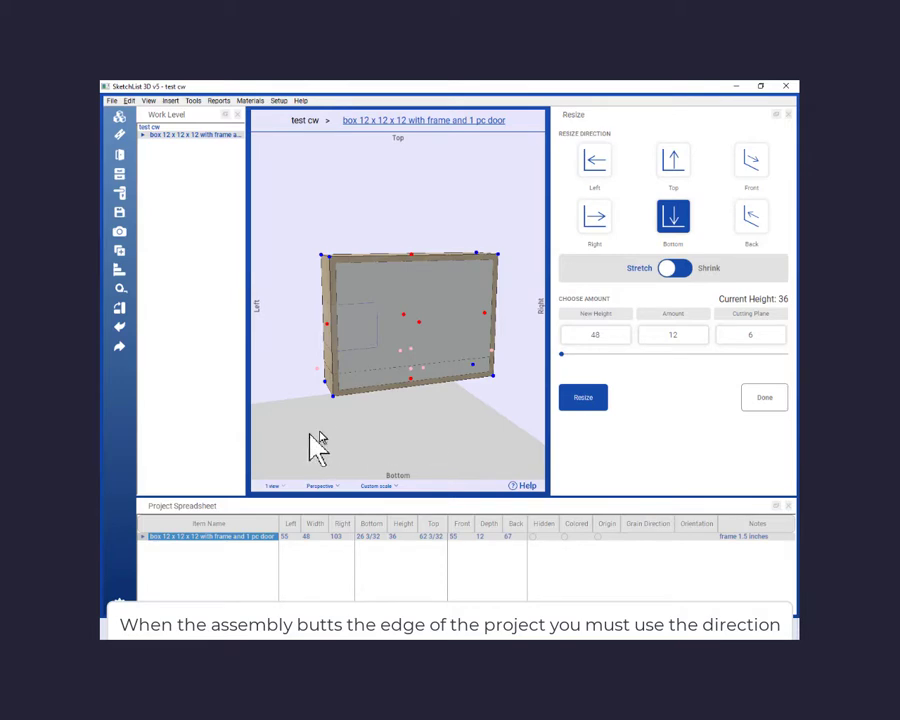
{"action": "scroll", "coordinate": [394, 436], "scroll_direction": "up", "scroll_amount": 1}
{"action": "left_click_drag", "start_coordinate": [393, 428], "coordinate": [402, 414]}
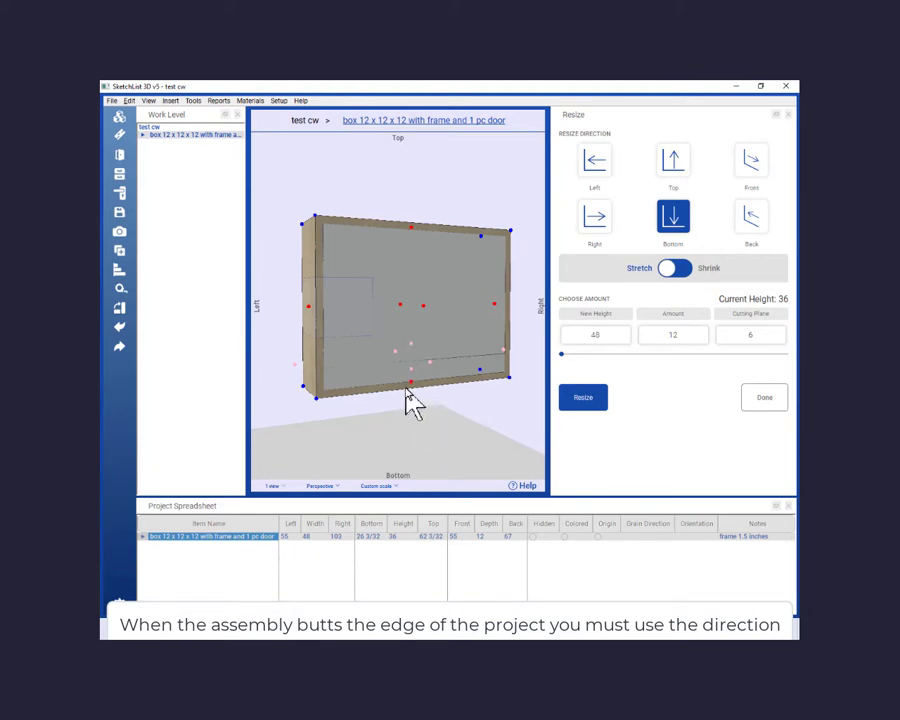
{"action": "left_click_drag", "start_coordinate": [405, 393], "coordinate": [520, 376]}
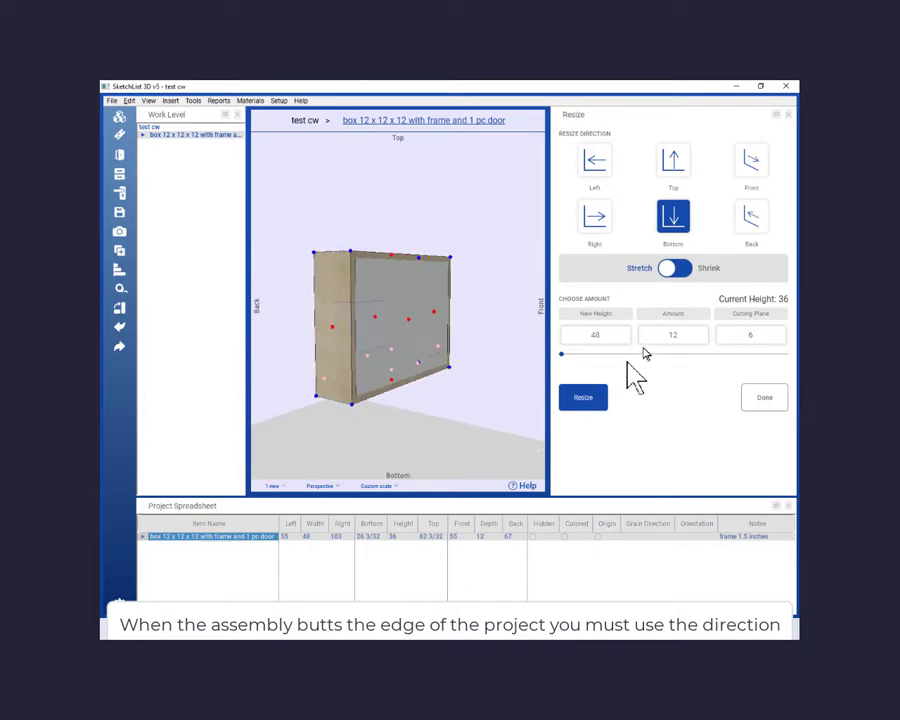
{"action": "left_click", "coordinate": [755, 230]}
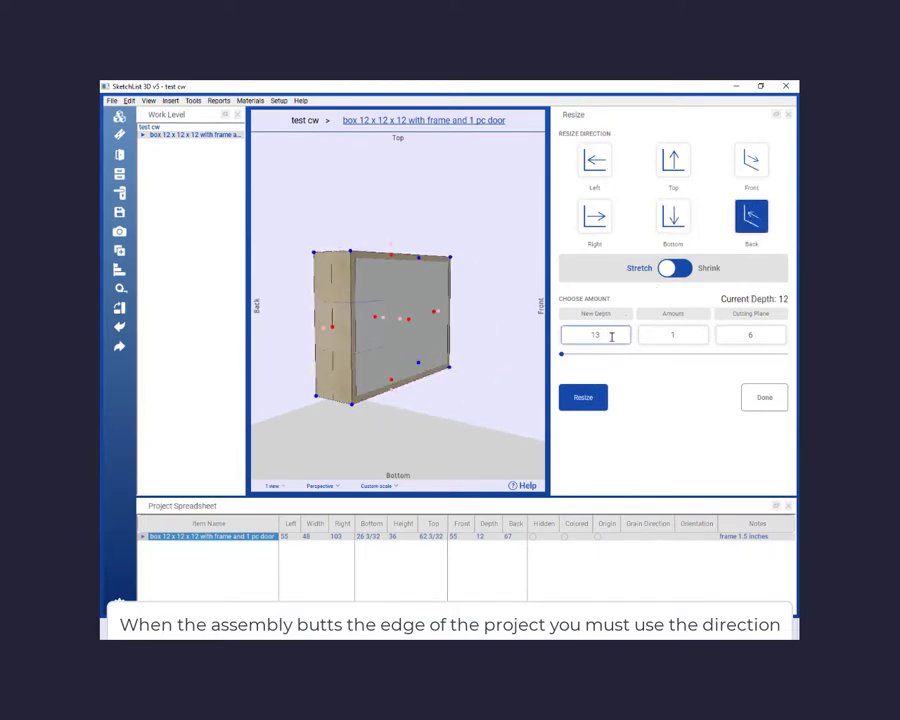
{"action": "type", "text": "24"}
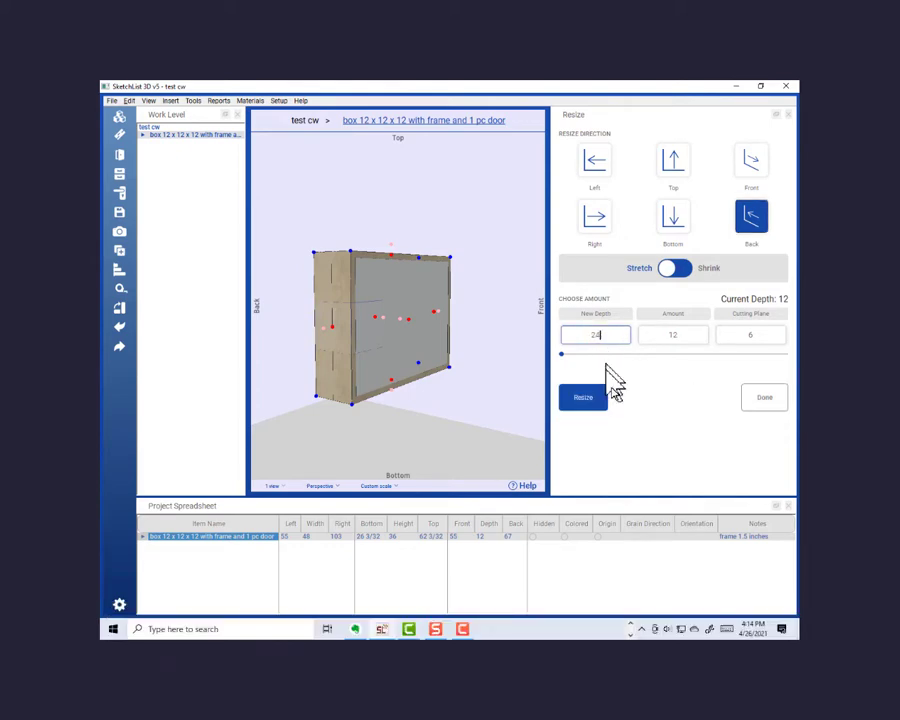
{"action": "left_click", "coordinate": [580, 399]}
Enter the box assembly, set Door0's width to 24 and select the door.
{"action": "left_click_drag", "start_coordinate": [360, 378], "coordinate": [330, 400]}
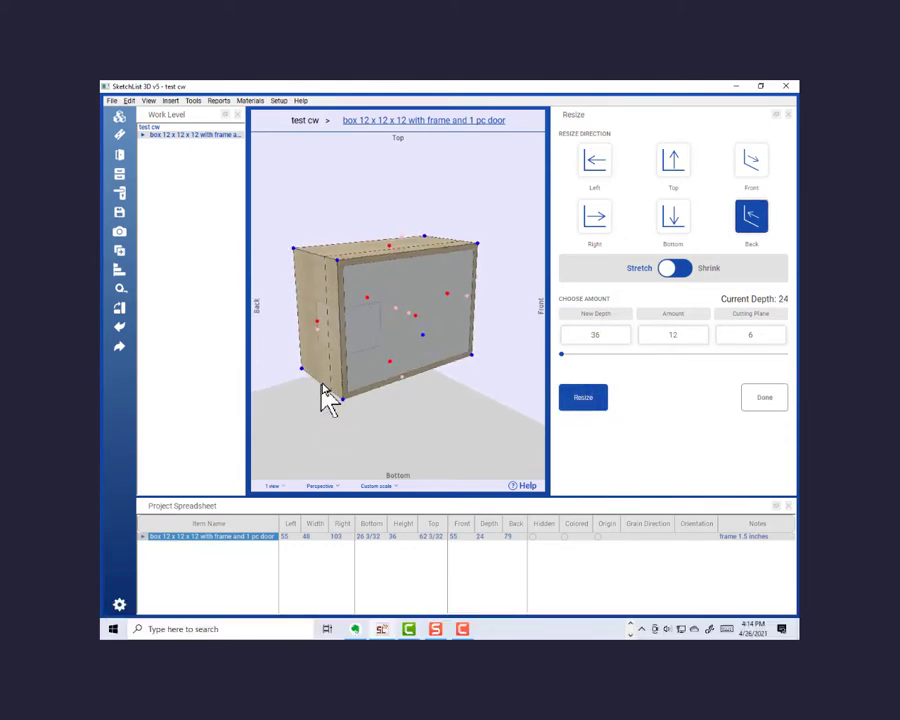
{"action": "mouse_move", "coordinate": [424, 337]}
{"action": "left_mouse_down"}
{"action": "mouse_move", "coordinate": [401, 322]}
{"action": "mouse_move", "coordinate": [407, 331]}
{"action": "left_mouse_up"}
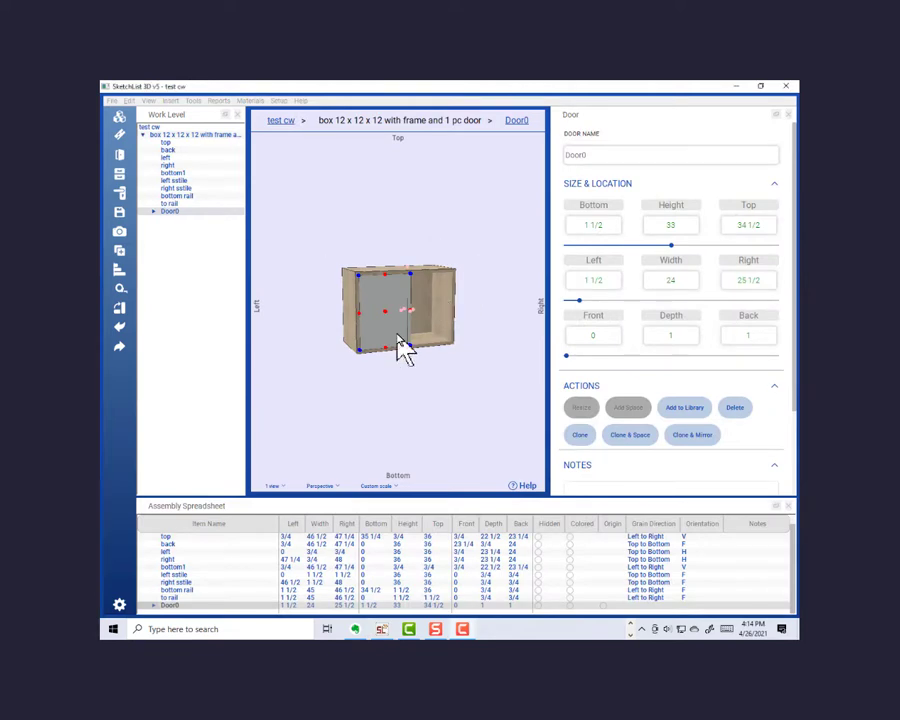
{"action": "left_click", "coordinate": [428, 349]}
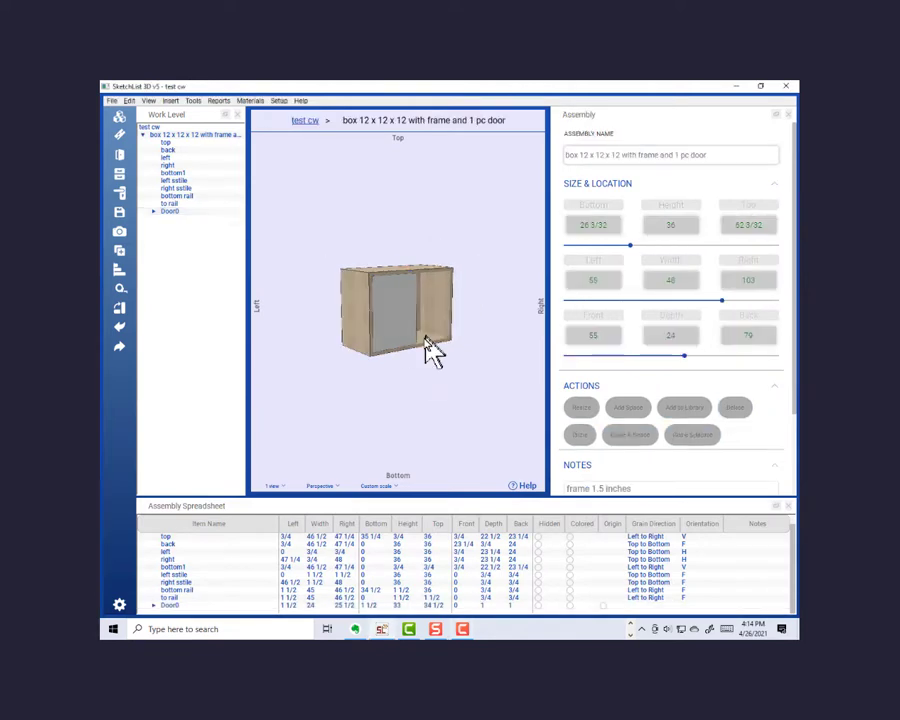
{"action": "left_click", "coordinate": [405, 328]}
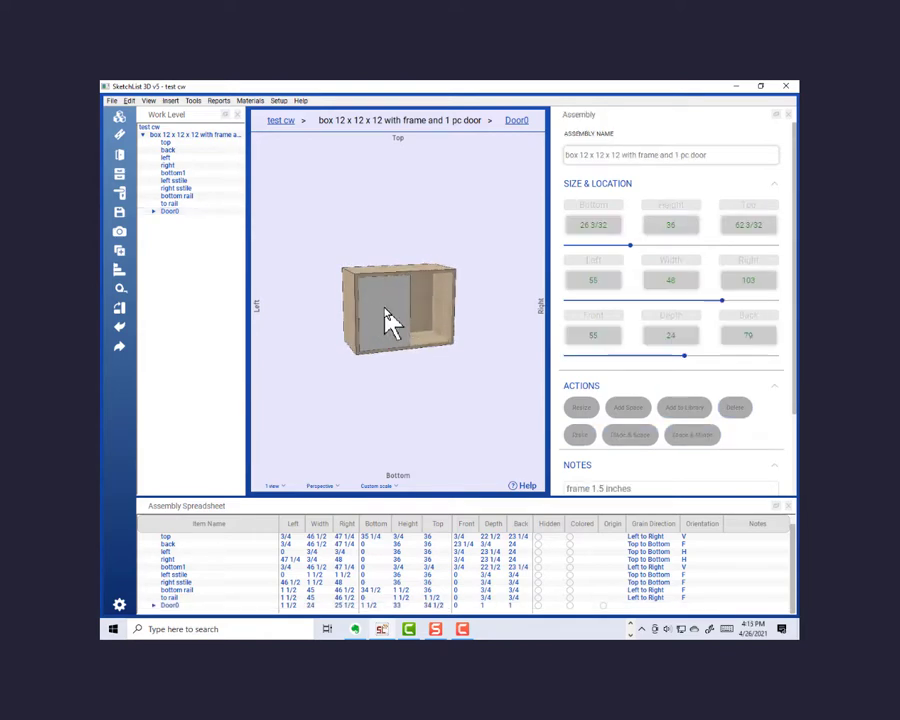
{"action": "left_click", "coordinate": [390, 320]}
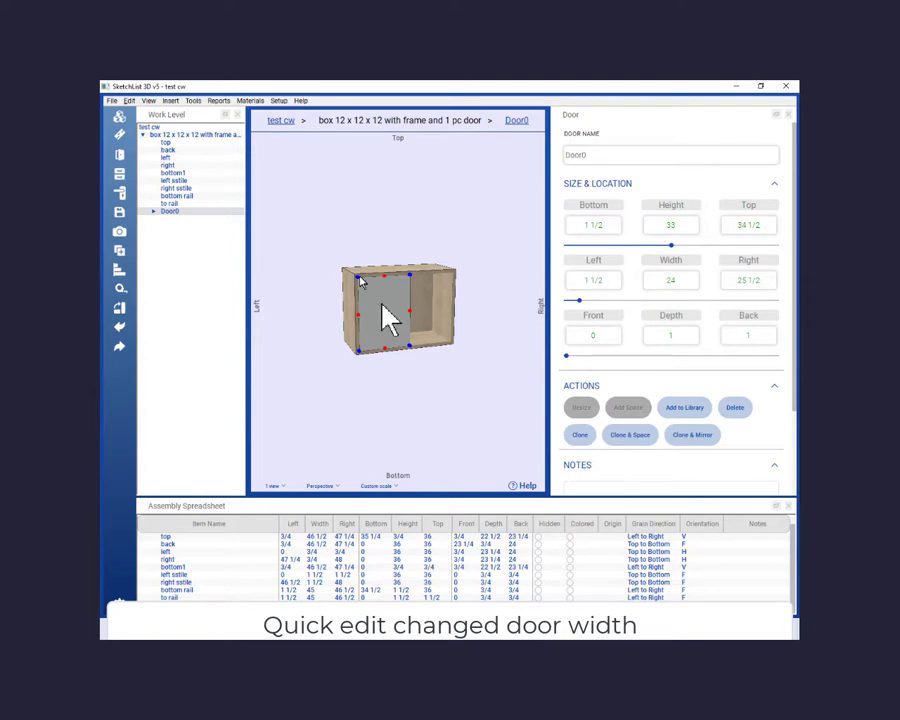
Reselect the whole box assembly at project level and stretch it 24 in the Left direction with the cutting plane at 35, clear of the door.
{"action": "left_click", "coordinate": [152, 127]}
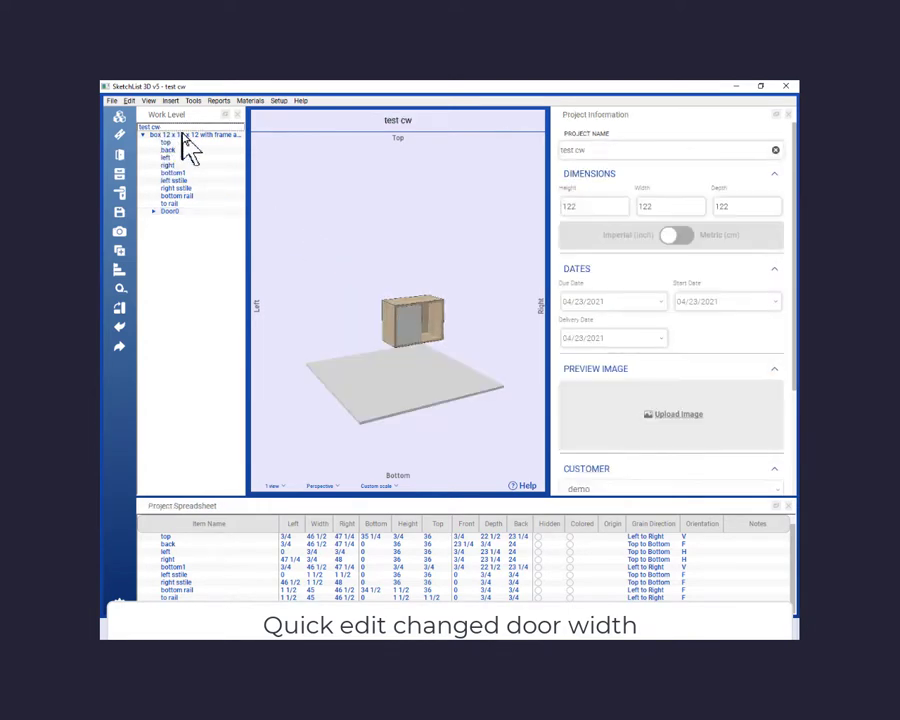
{"action": "left_click", "coordinate": [165, 134]}
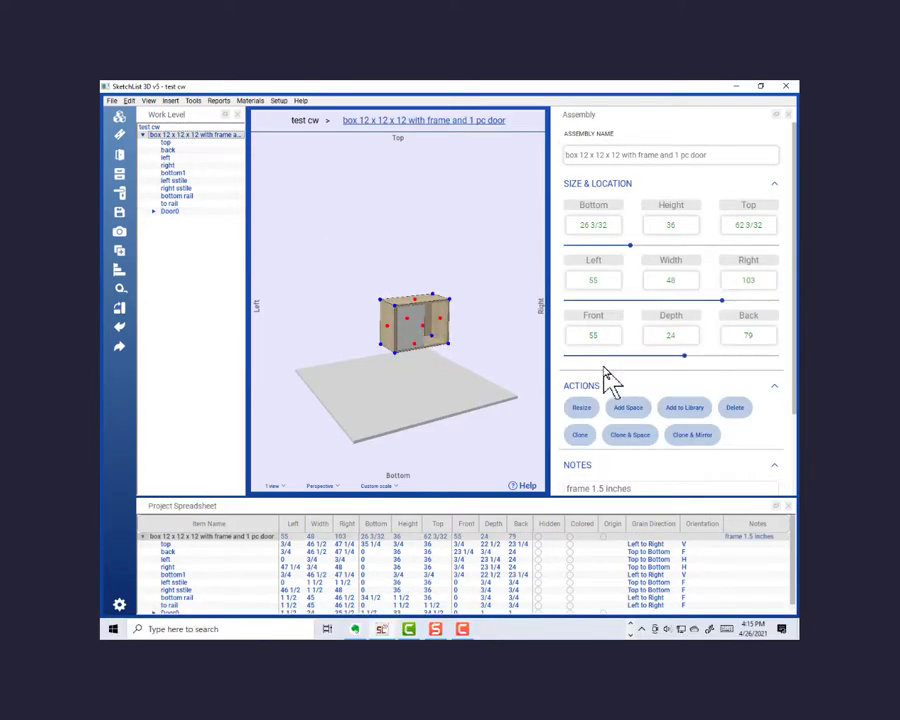
{"action": "left_click", "coordinate": [581, 410]}
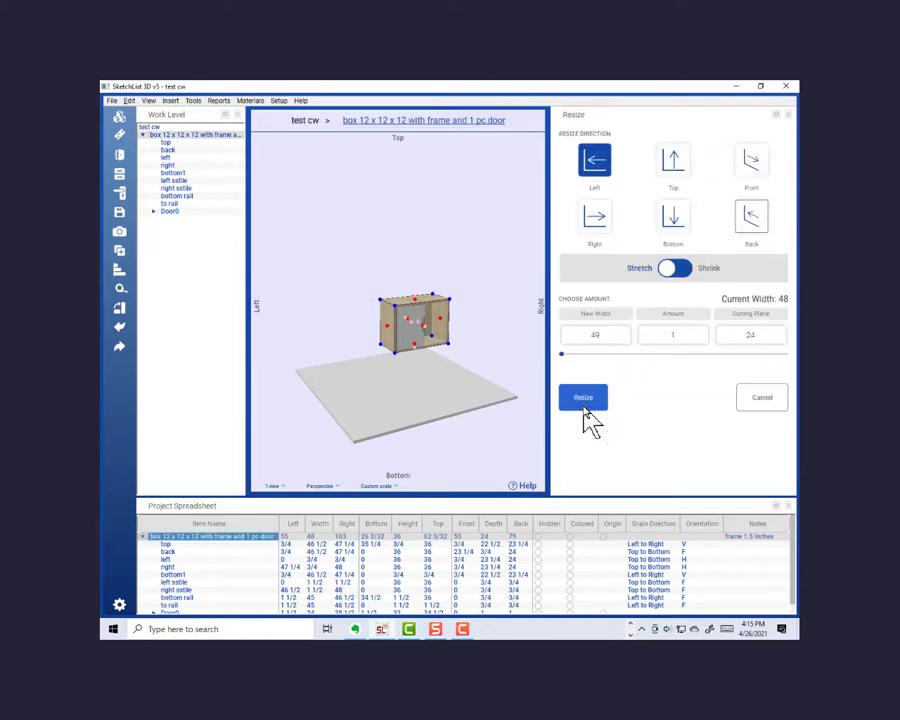
{"action": "left_click", "coordinate": [767, 335]}
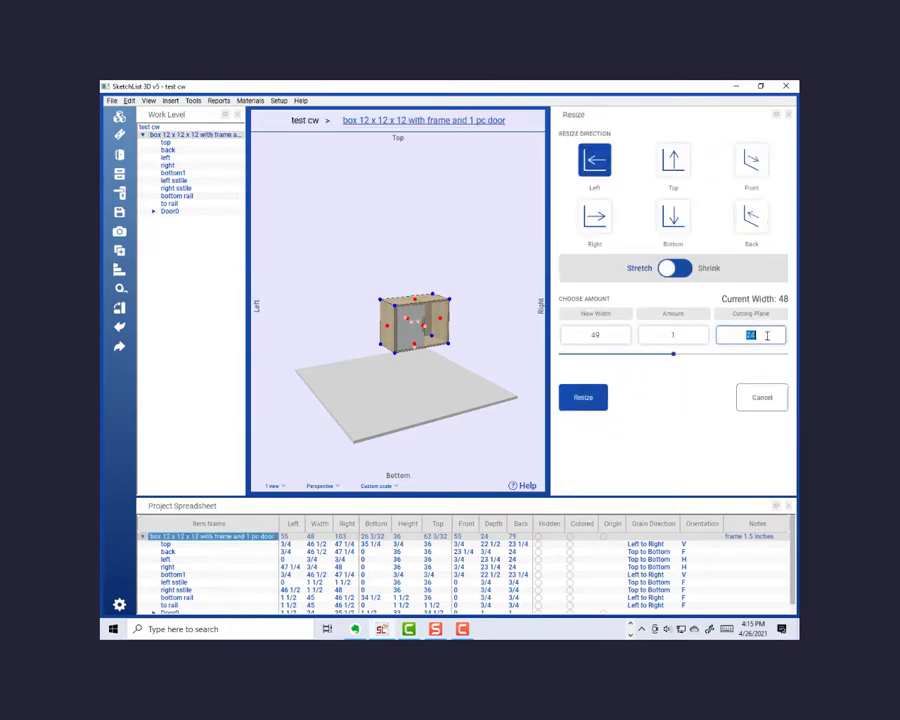
{"action": "left_click_drag", "start_coordinate": [672, 355], "coordinate": [724, 356]}
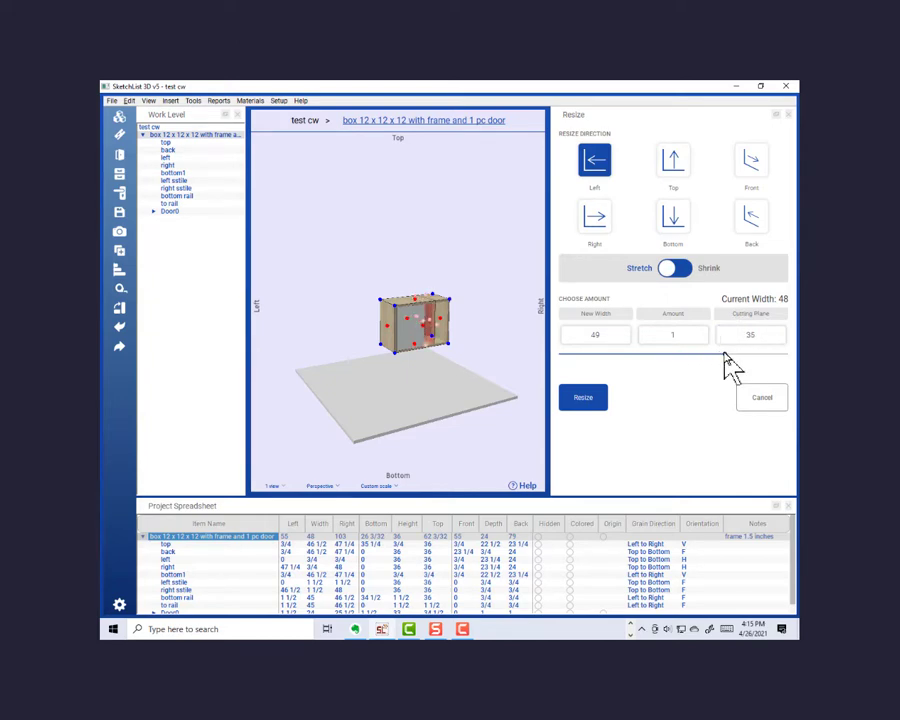
{"action": "left_click_drag", "start_coordinate": [478, 405], "coordinate": [438, 396]}
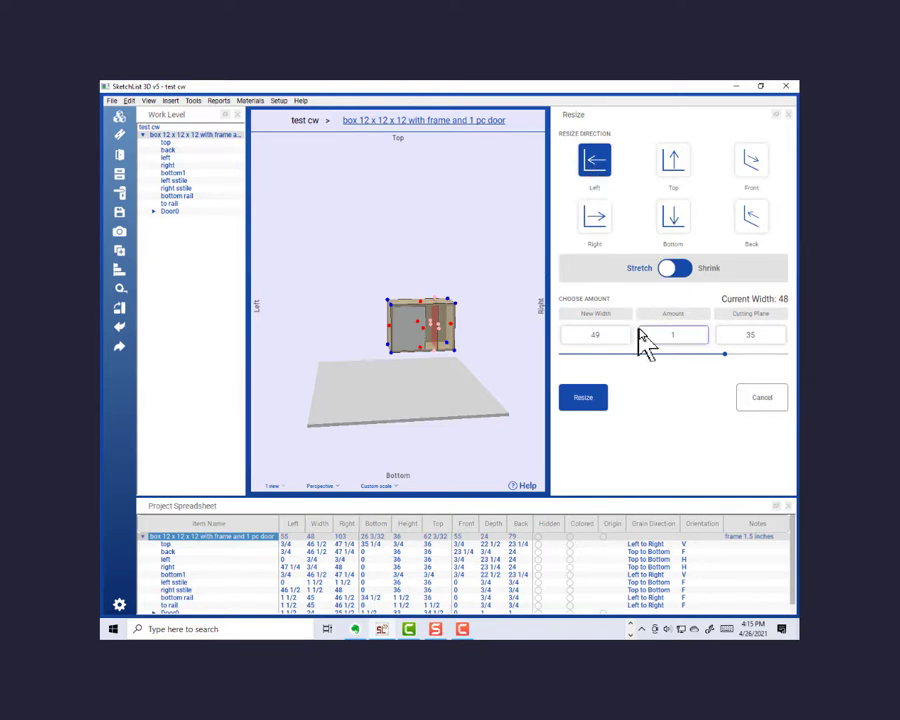
{"action": "double_click", "coordinate": [684, 334]}
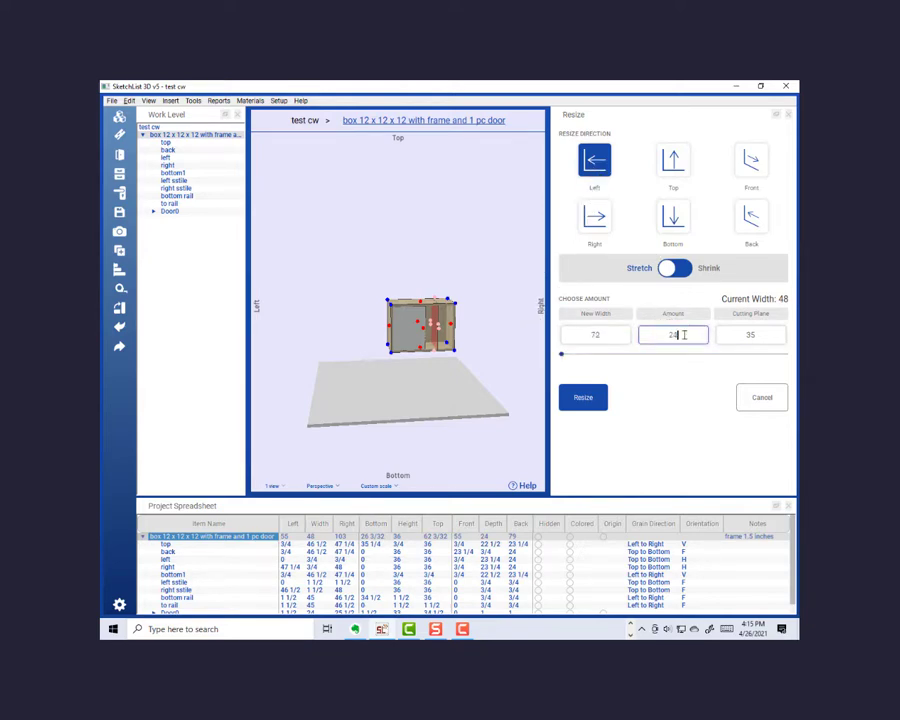
{"action": "left_click", "coordinate": [590, 399]}
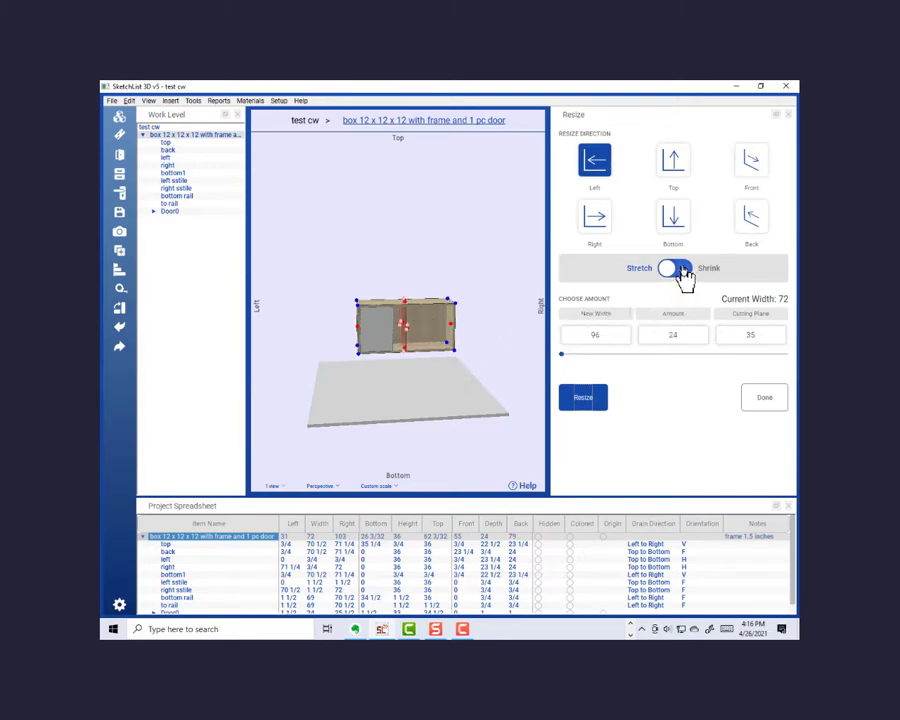
Shrink the assembly by 12 in the Left direction with the cutting plane at 17, passing through the door, and finish resizing.
{"action": "left_click", "coordinate": [765, 335]}
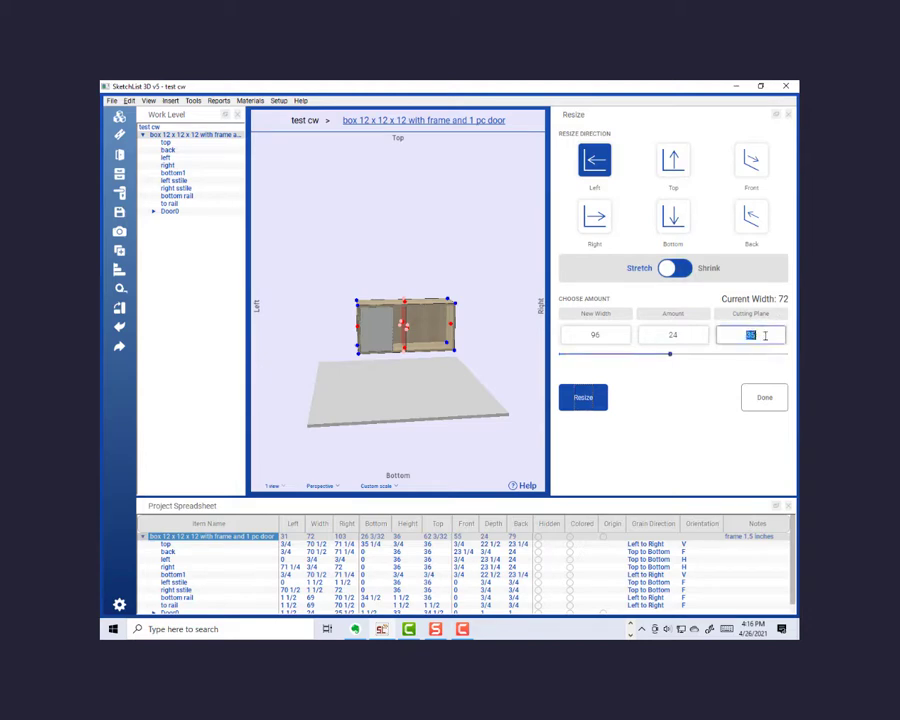
{"action": "left_click", "coordinate": [676, 355]}
{"action": "left_click_drag", "start_coordinate": [676, 355], "coordinate": [755, 356]}
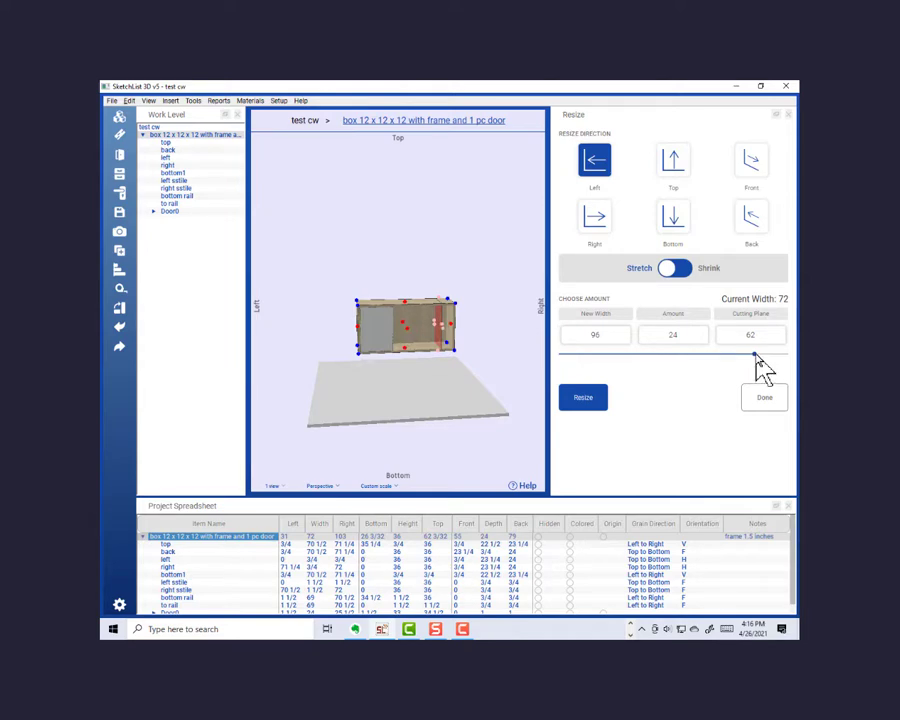
{"action": "left_click_drag", "start_coordinate": [755, 357], "coordinate": [616, 366]}
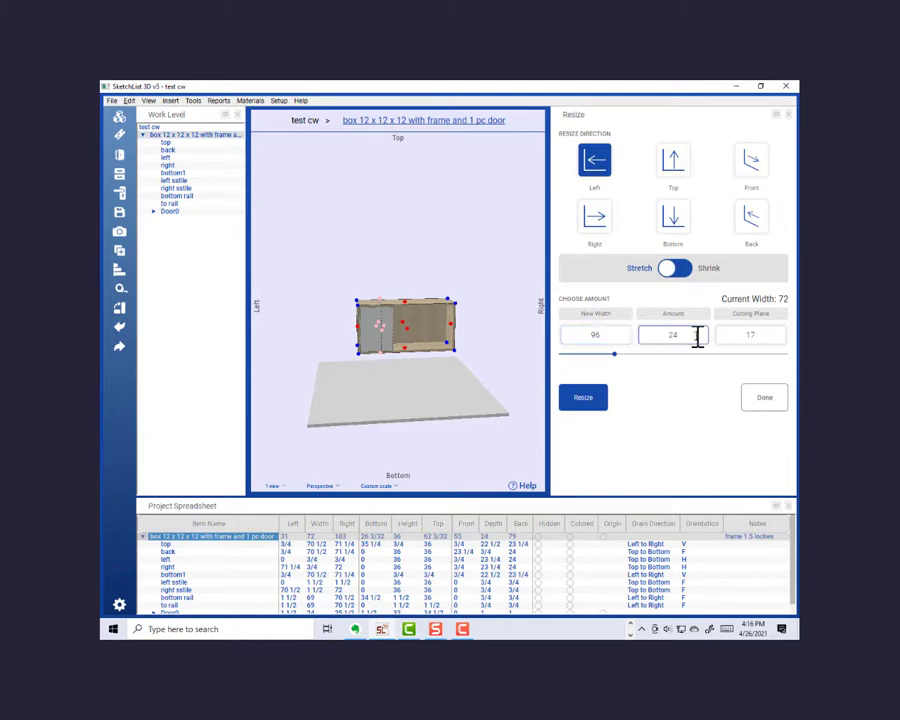
{"action": "left_click", "coordinate": [682, 269]}
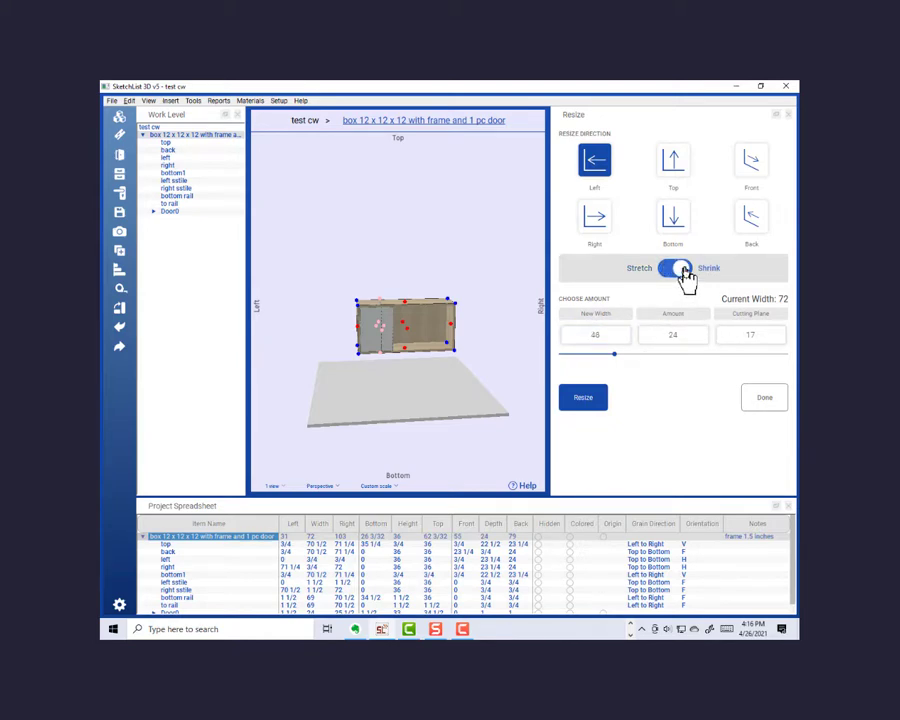
{"action": "left_click", "coordinate": [701, 337]}
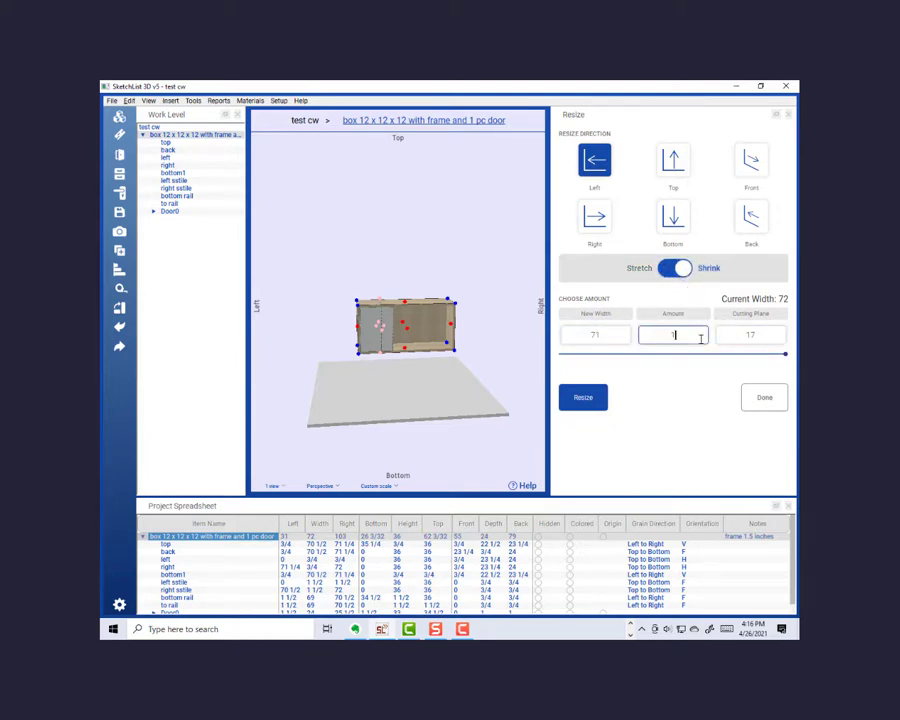
{"action": "left_click", "coordinate": [593, 398]}
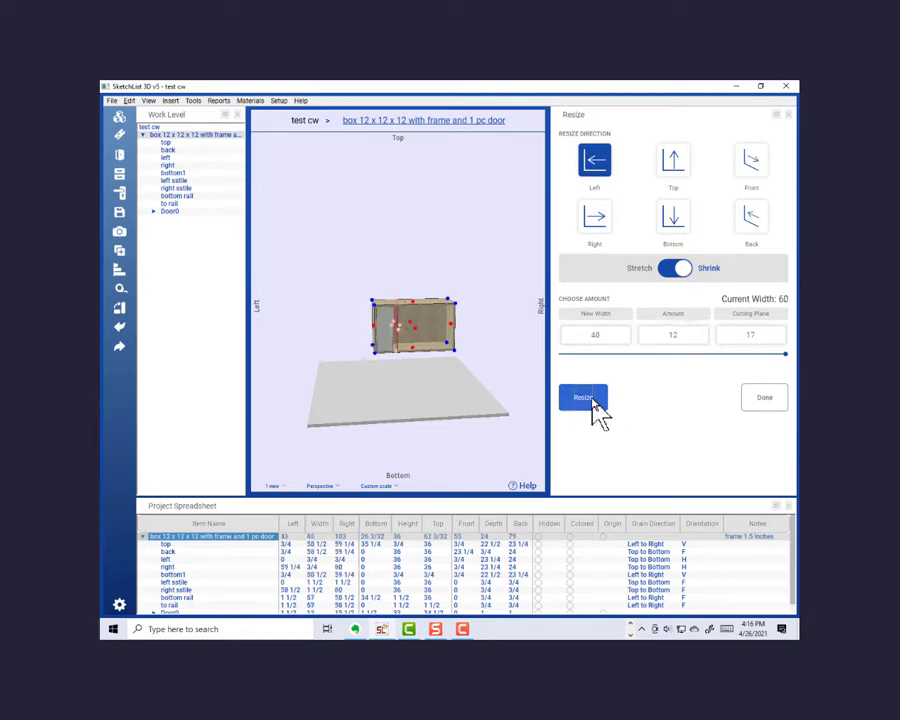
{"action": "scroll", "coordinate": [342, 362], "scroll_direction": "up", "scroll_amount": 5}
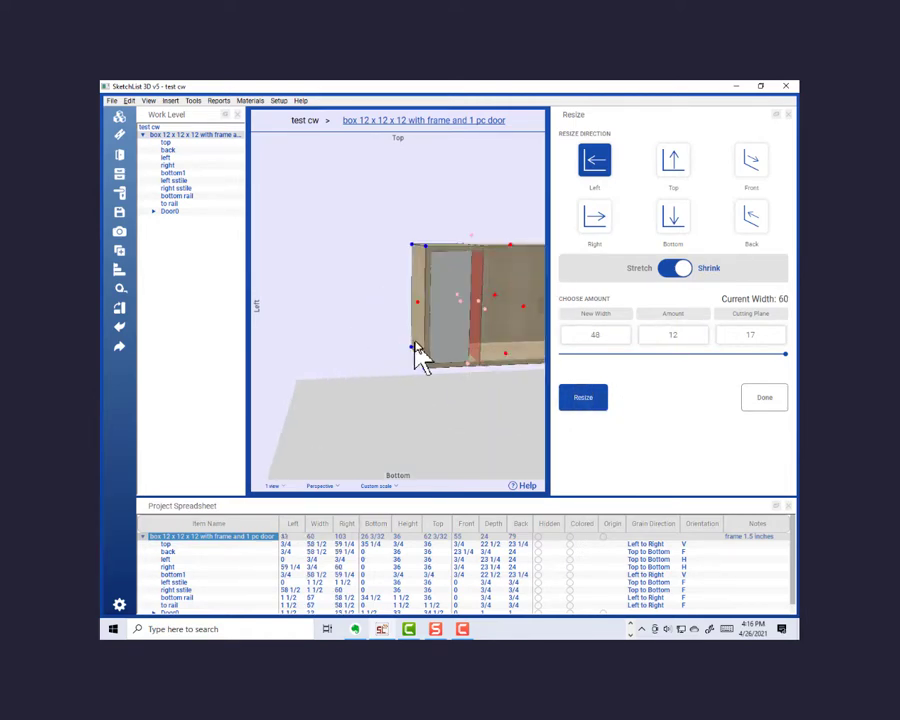
{"action": "middle_click_drag", "start_coordinate": [454, 324], "coordinate": [349, 331]}
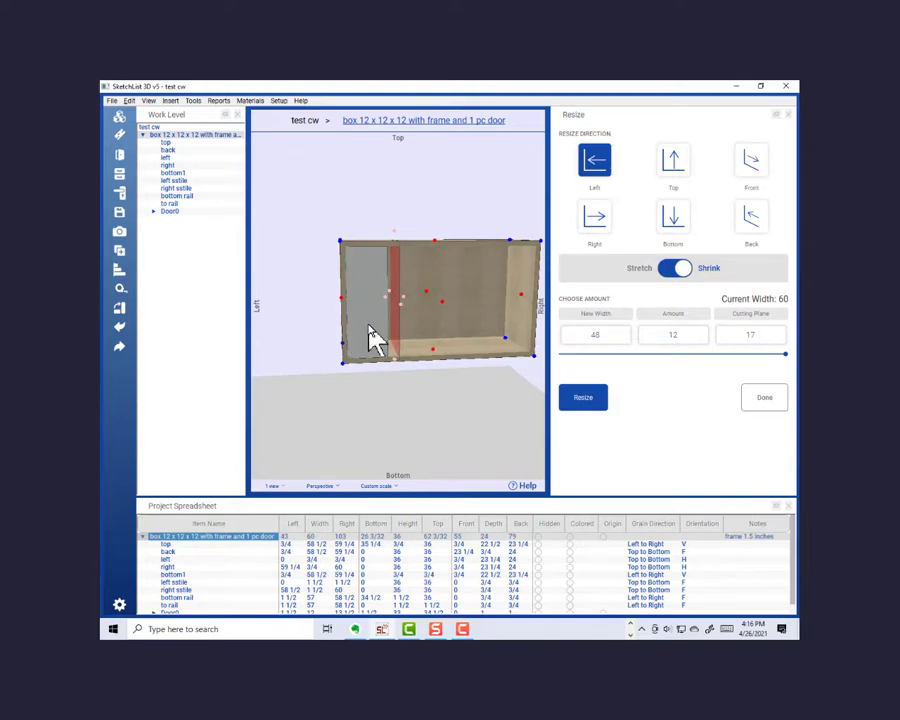
{"action": "right_click_drag", "start_coordinate": [371, 327], "coordinate": [403, 343]}
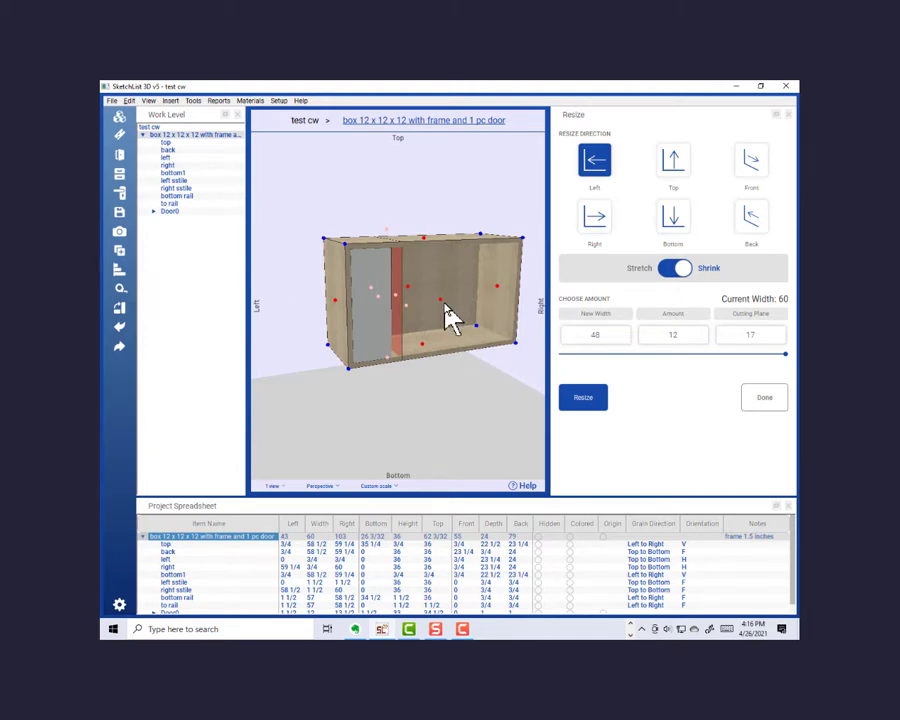
{"action": "left_click", "coordinate": [764, 398]}
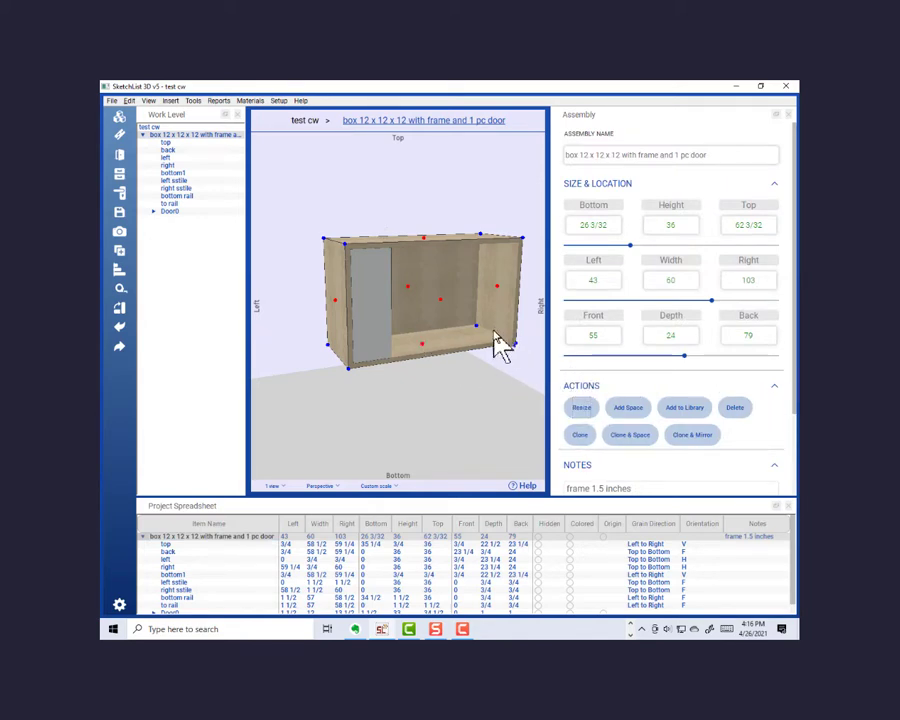
Use Add Space on the box assembly to add .75 of depth in the Back direction with the cutting plane at 0.
{"action": "middle_click_drag", "start_coordinate": [490, 326], "coordinate": [458, 356]}
{"action": "mouse_move", "coordinate": [448, 352]}
{"action": "right_mouse_down"}
{"action": "mouse_move", "coordinate": [420, 362]}
{"action": "mouse_move", "coordinate": [412, 349]}
{"action": "mouse_move", "coordinate": [442, 350]}
{"action": "right_mouse_up"}
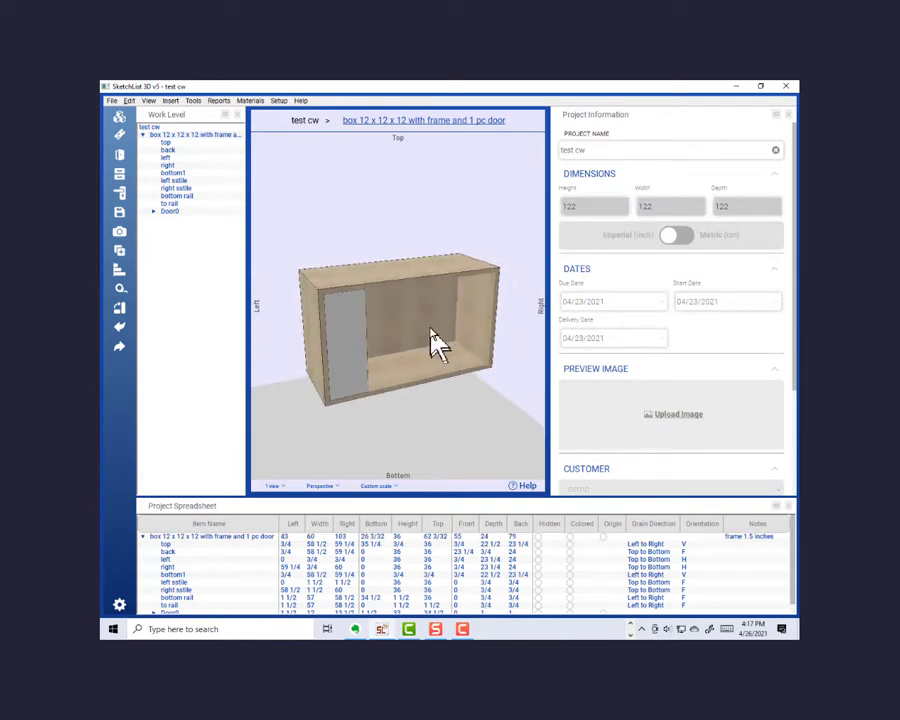
{"action": "left_click", "coordinate": [436, 340]}
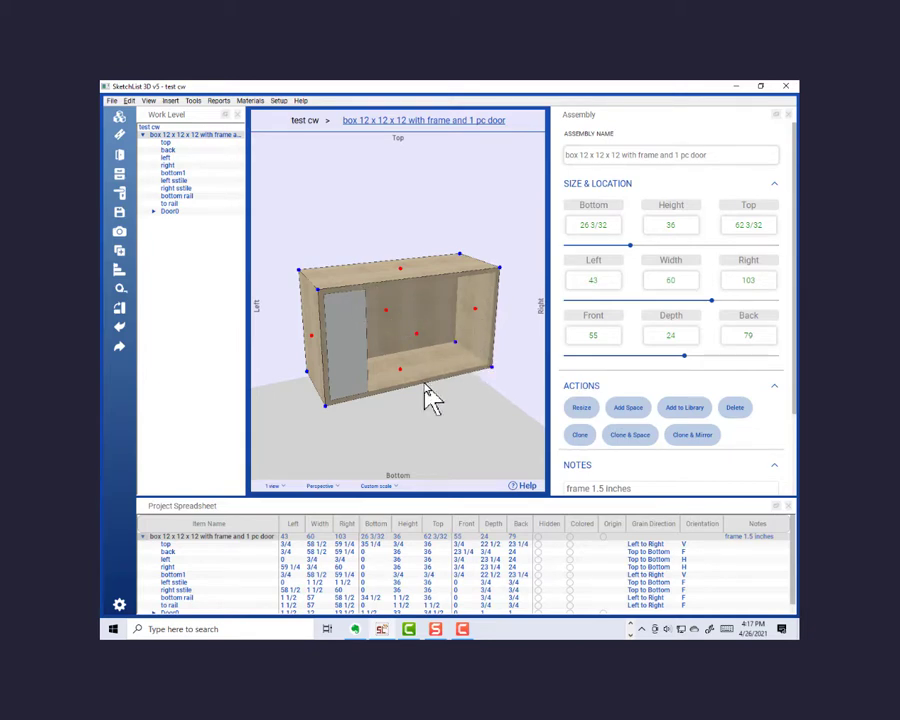
{"action": "left_click", "coordinate": [629, 409]}
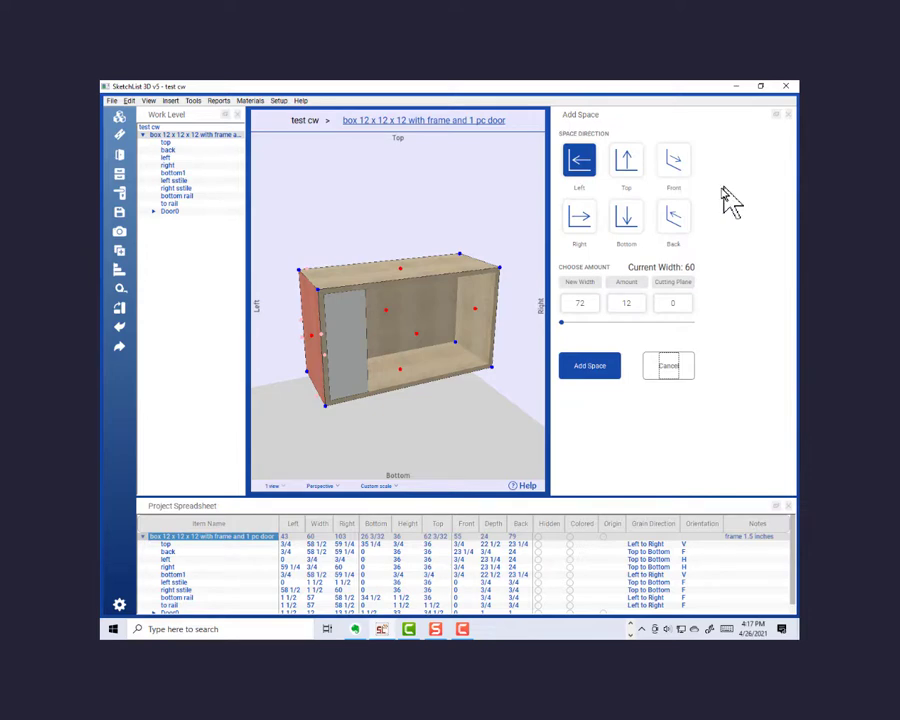
{"action": "left_click", "coordinate": [676, 218]}
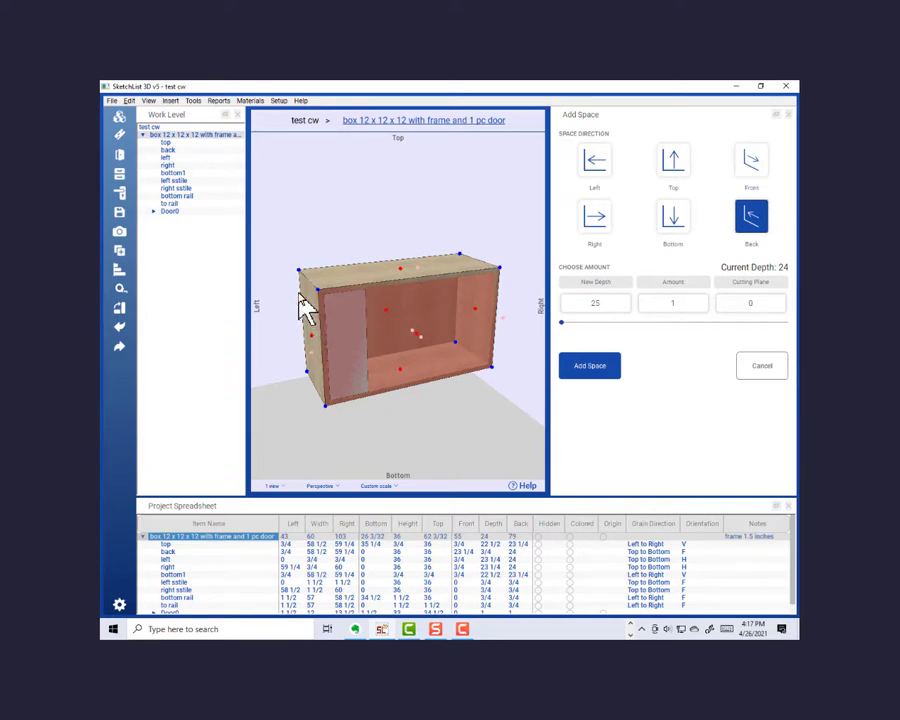
{"action": "double_click", "coordinate": [674, 302]}
{"action": "key", "text": "BackSpace"}
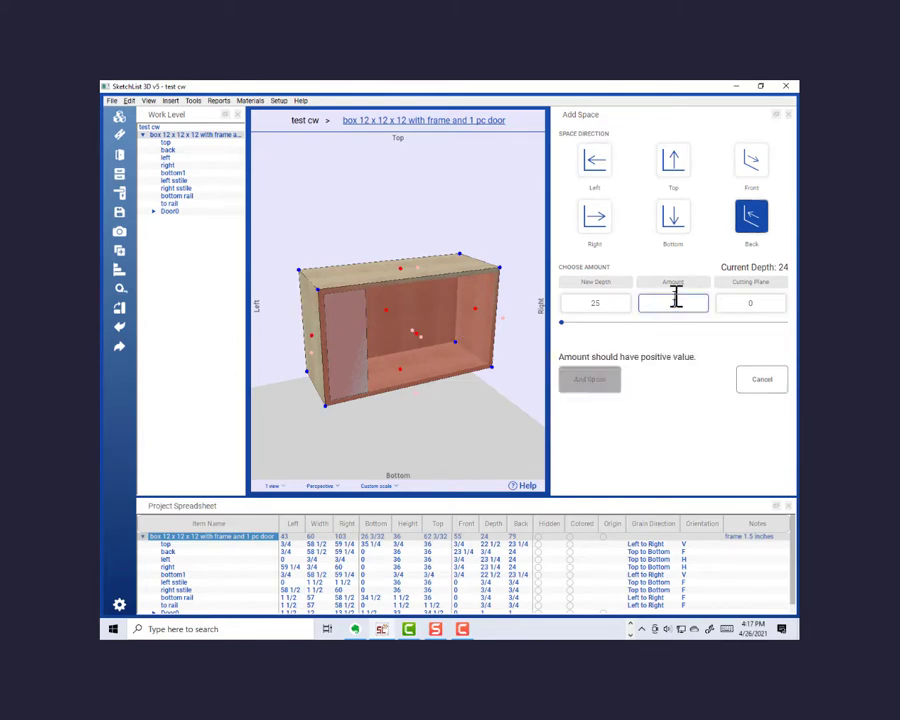
{"action": "type", "text": ".75"}
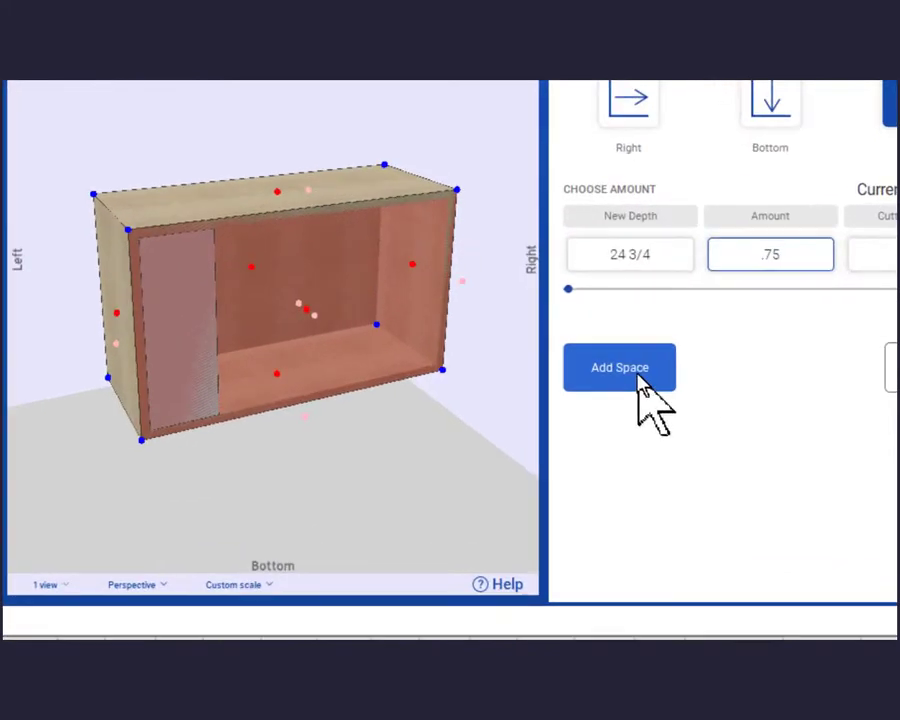
{"action": "left_click", "coordinate": [599, 370]}
{"action": "left_click_drag", "start_coordinate": [155, 346], "coordinate": [121, 253]}
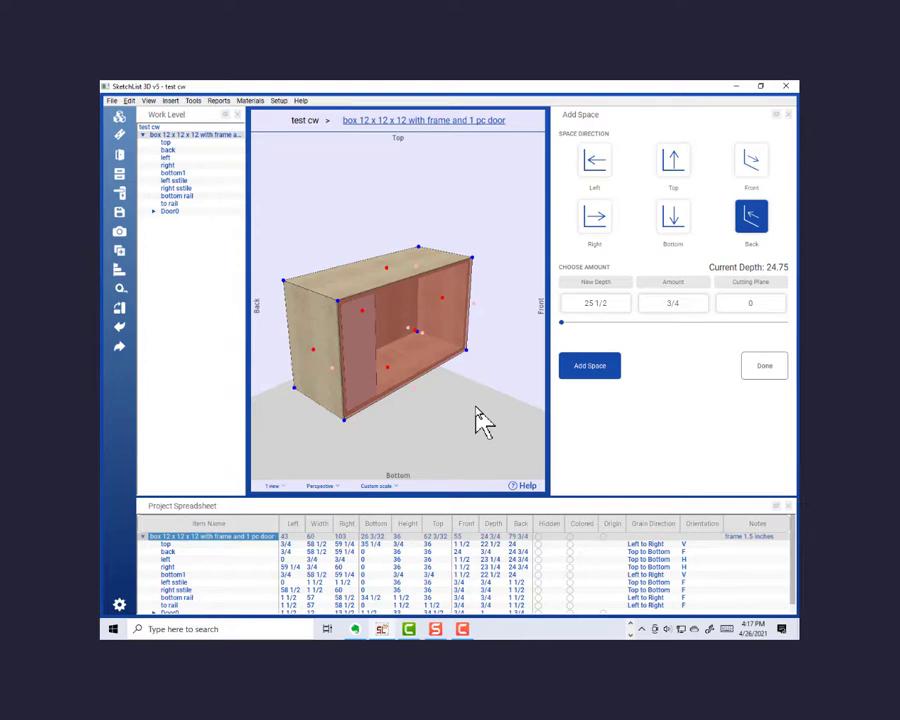
{"action": "left_click", "coordinate": [766, 377]}
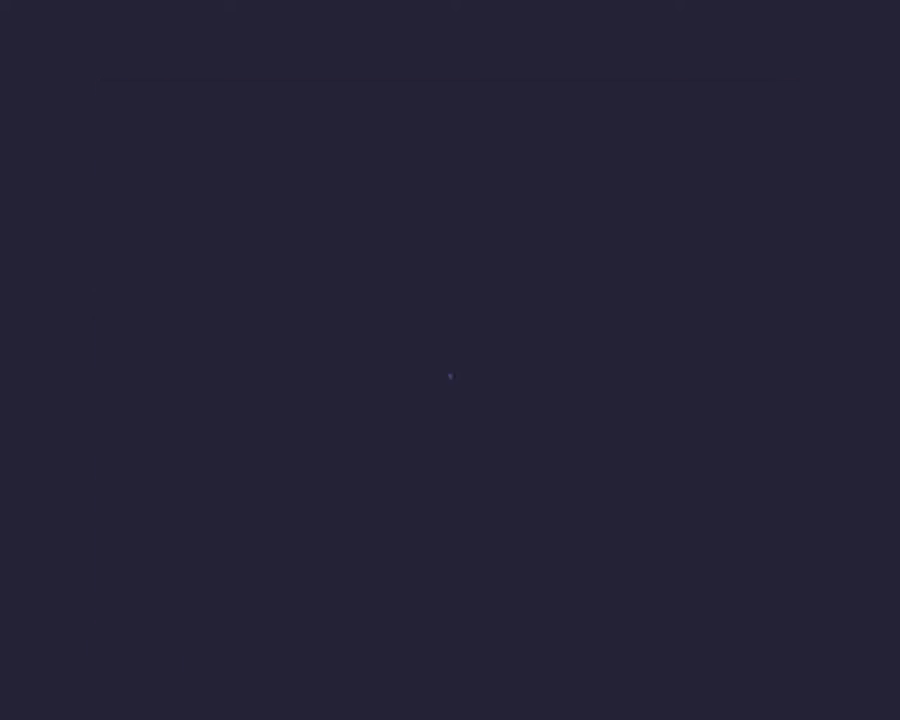